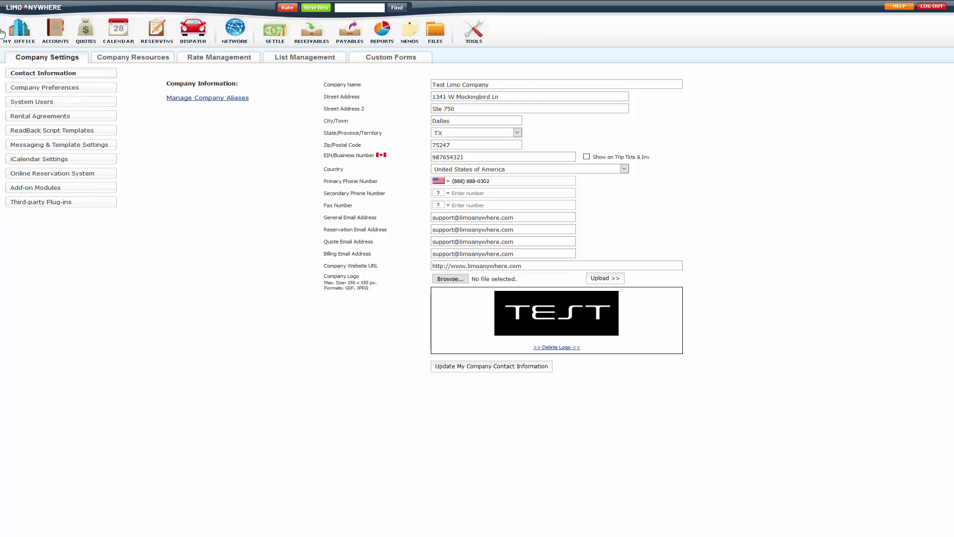
From Company Resources, load an existing driver's record into the Edit Driver form.
left_click(127, 61)
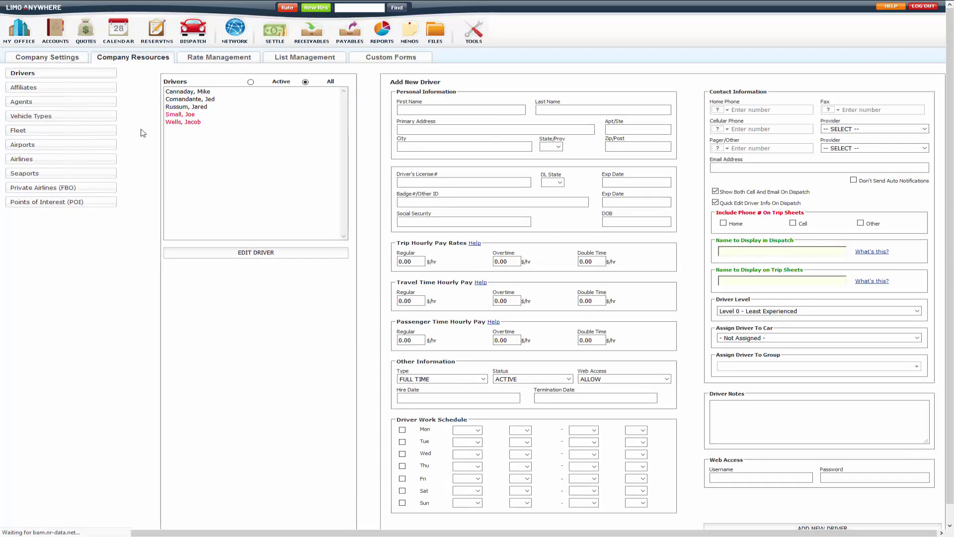
left_click(221, 106)
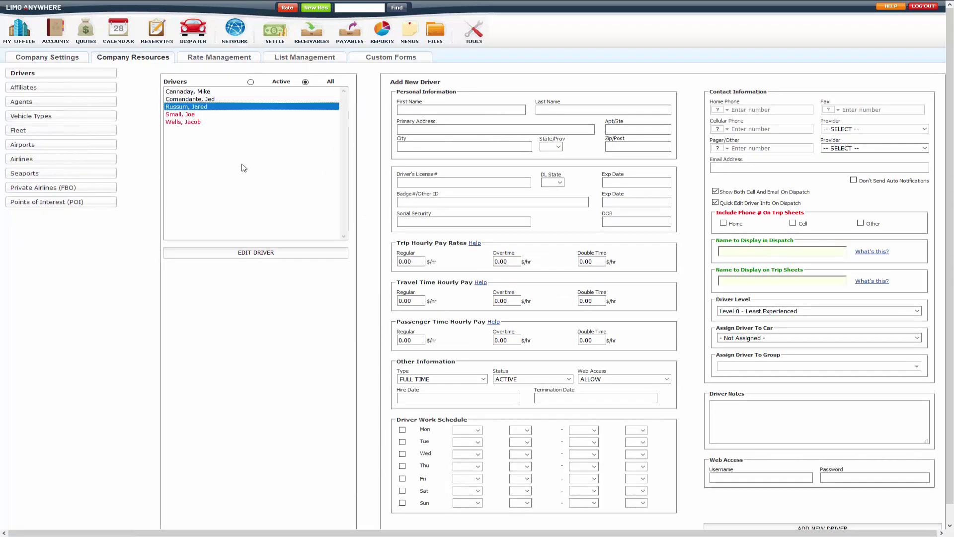
left_click(256, 252)
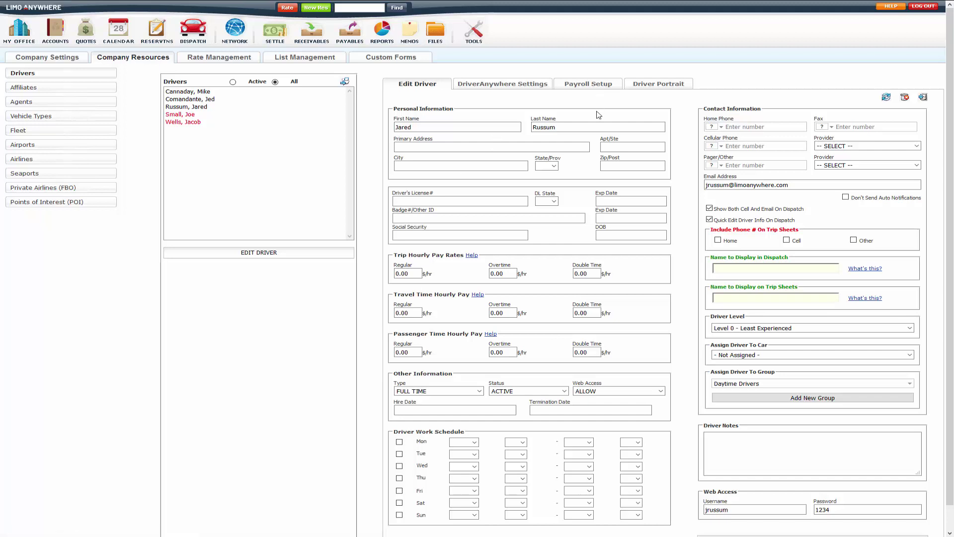
Show the driver's Payroll Setup with the stored Schedule1 pay schedule.
left_click(587, 85)
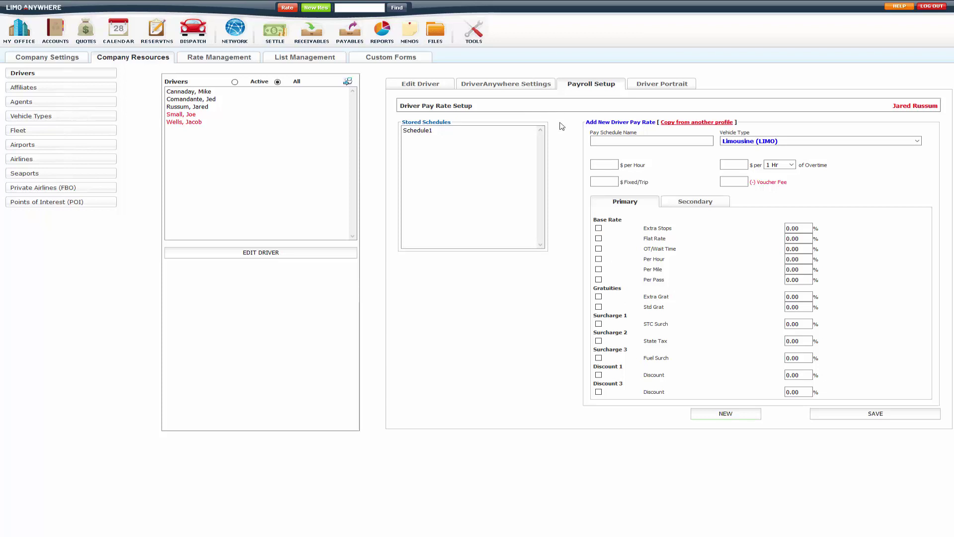
Return to the Edit Driver form and review the trip regular, overtime and double-time pay rates, all 0.00.
left_click(420, 84)
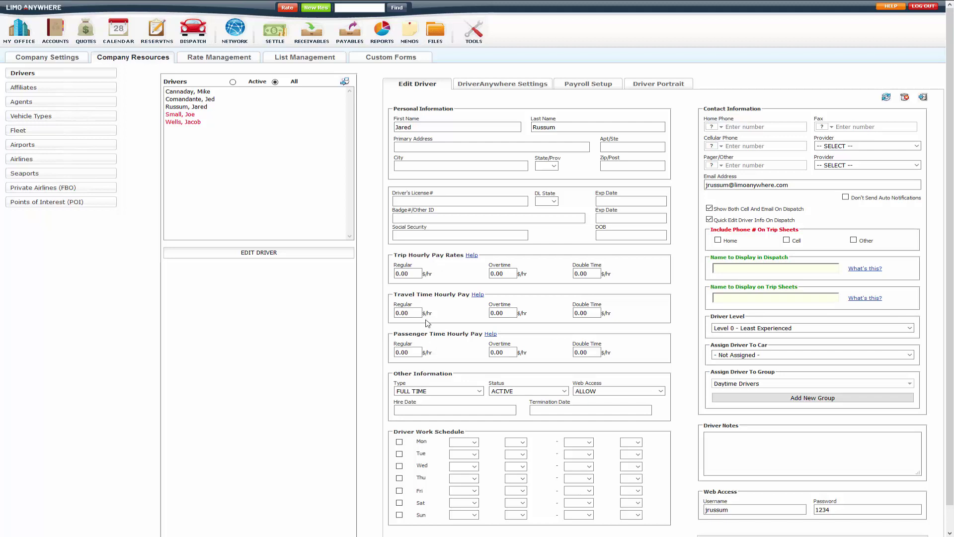
left_click(403, 273)
left_click(501, 273)
left_click(582, 271)
scroll(582, 270, "down", 1)
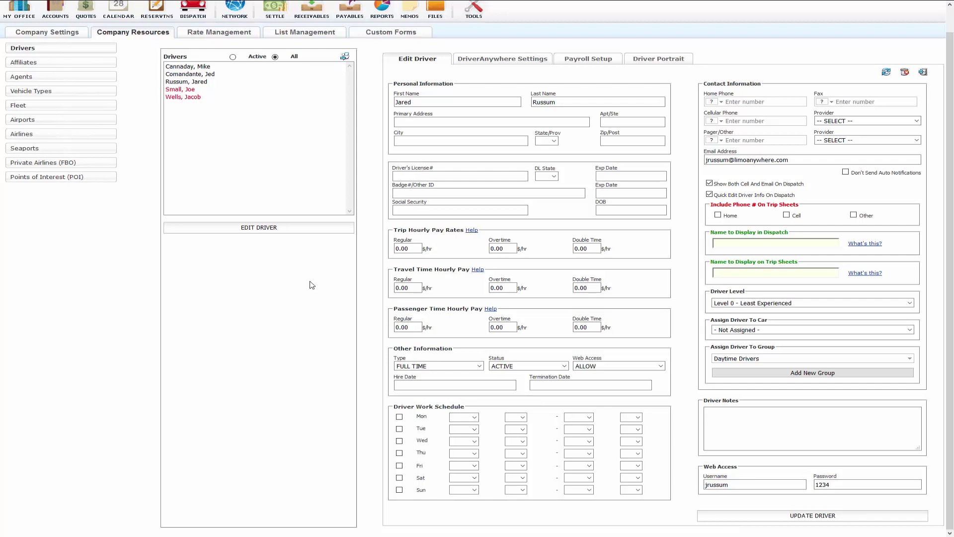
In the Settle, Receivables, Payables preferences, base driver hourly pay on Logged Trip Times.
left_click(21, 33)
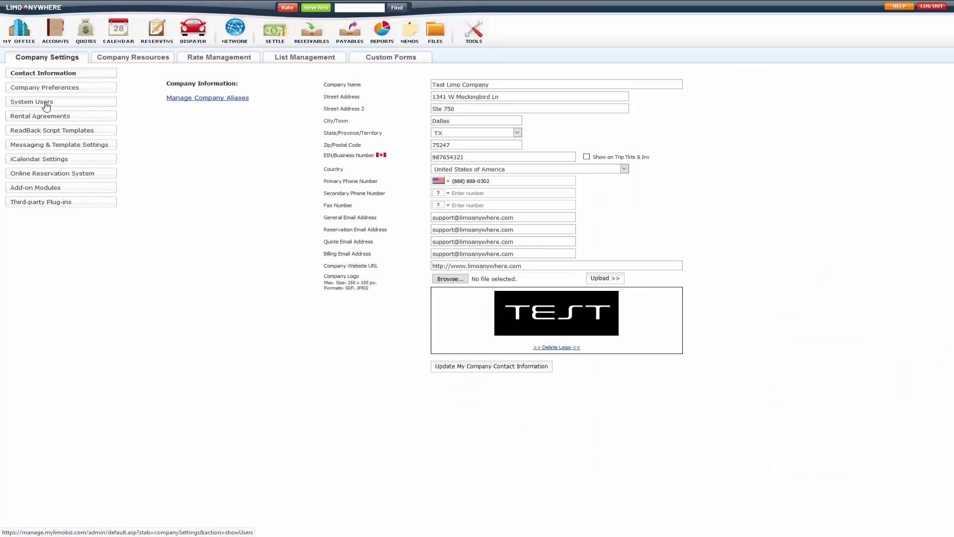
left_click(43, 89)
left_click(184, 133)
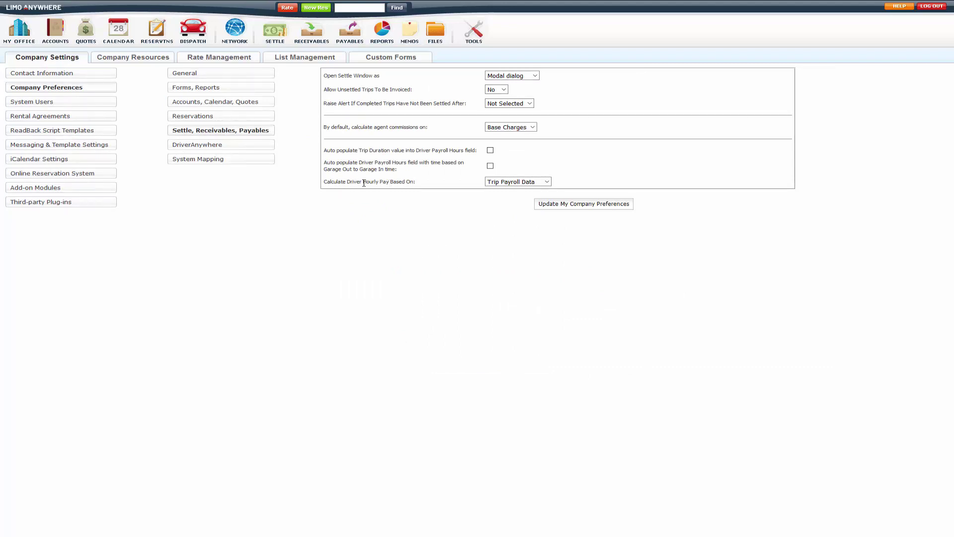
left_click(492, 182)
left_click(490, 203)
Save the company preferences and tick Daily hourly pay in the Driver Payroll Report.
left_click(549, 205)
left_click(376, 40)
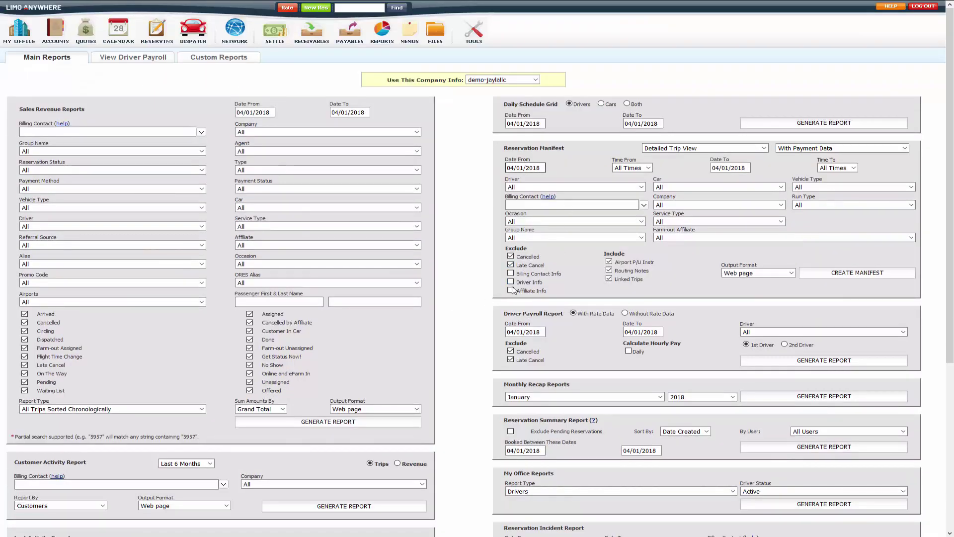
left_click(628, 351)
left_click(759, 333)
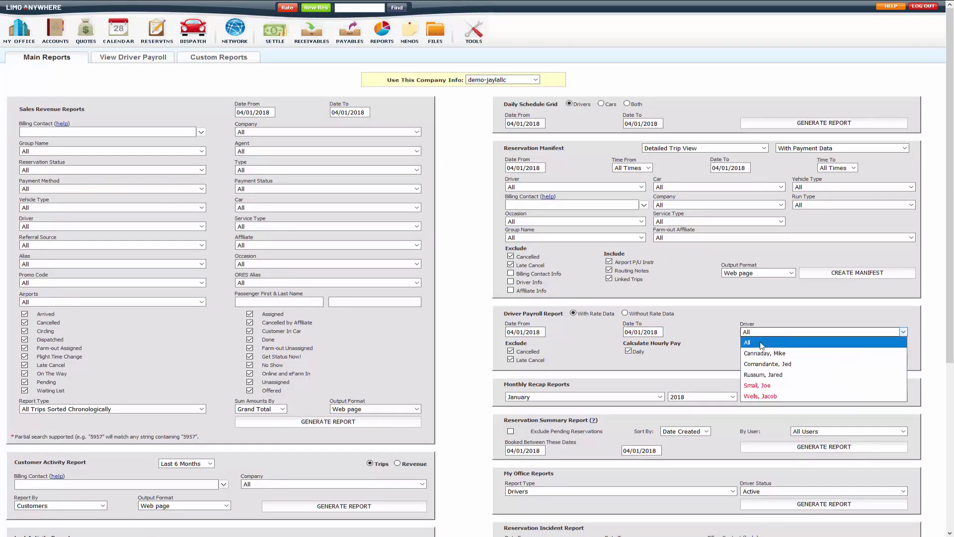
Keep the report's driver at All and reopen the driver's Payroll Setup showing Schedule1.
left_click(713, 347)
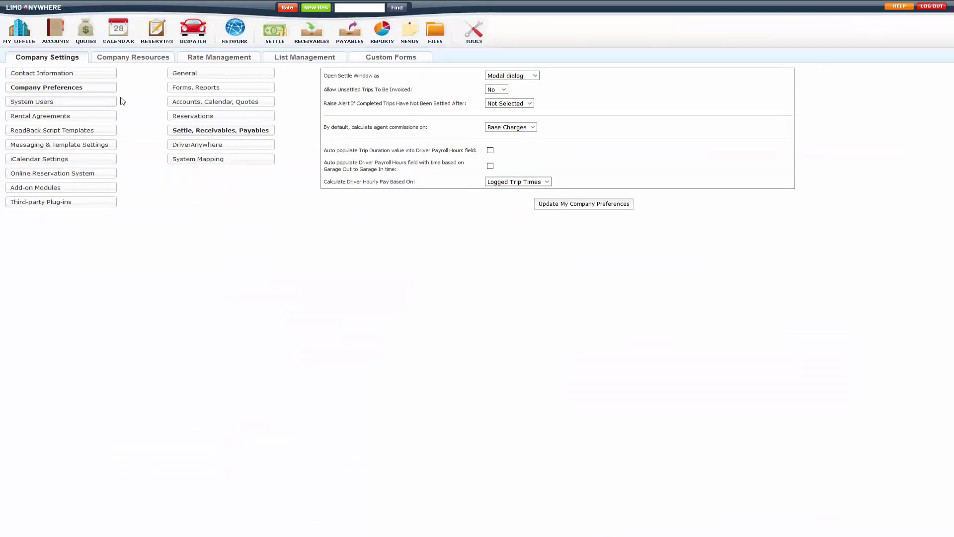
left_click(131, 58)
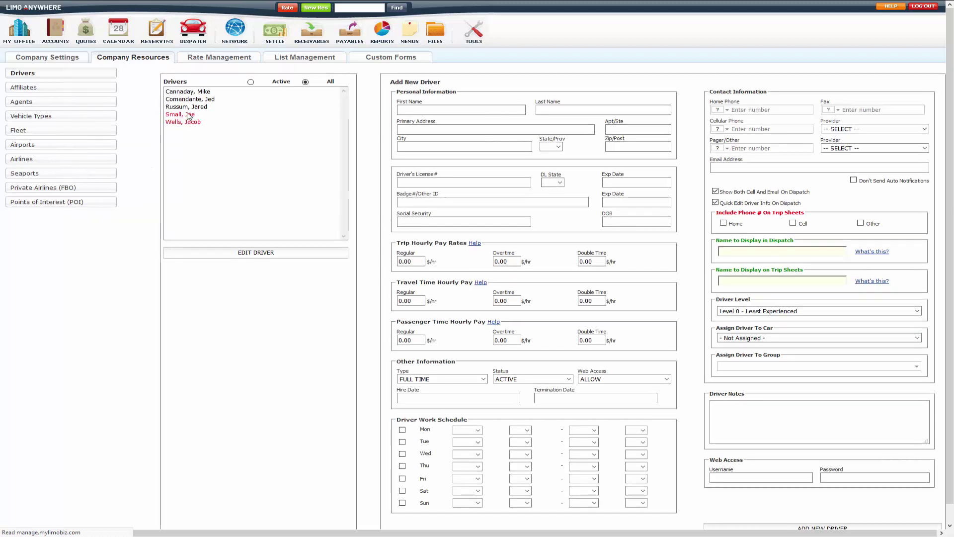
left_click(198, 109)
left_click(279, 255)
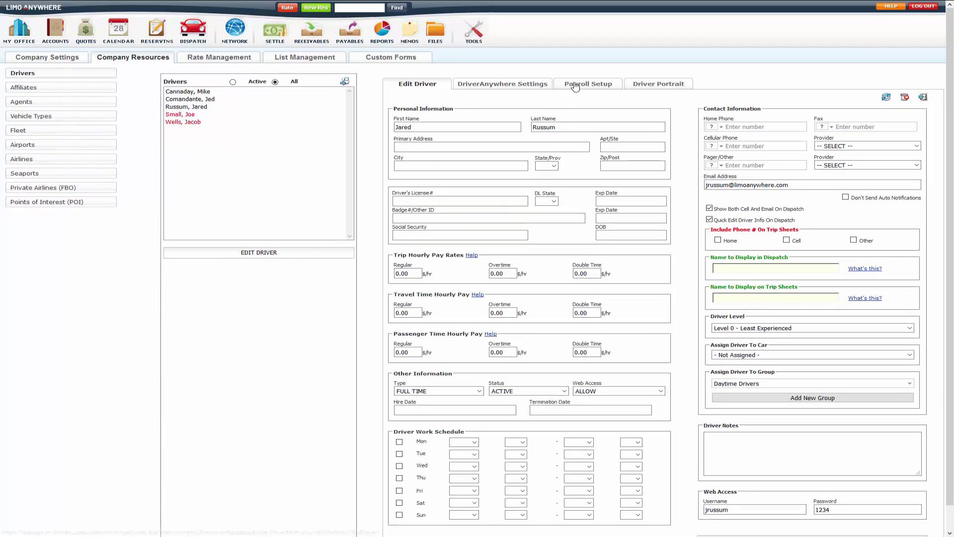
left_click(575, 85)
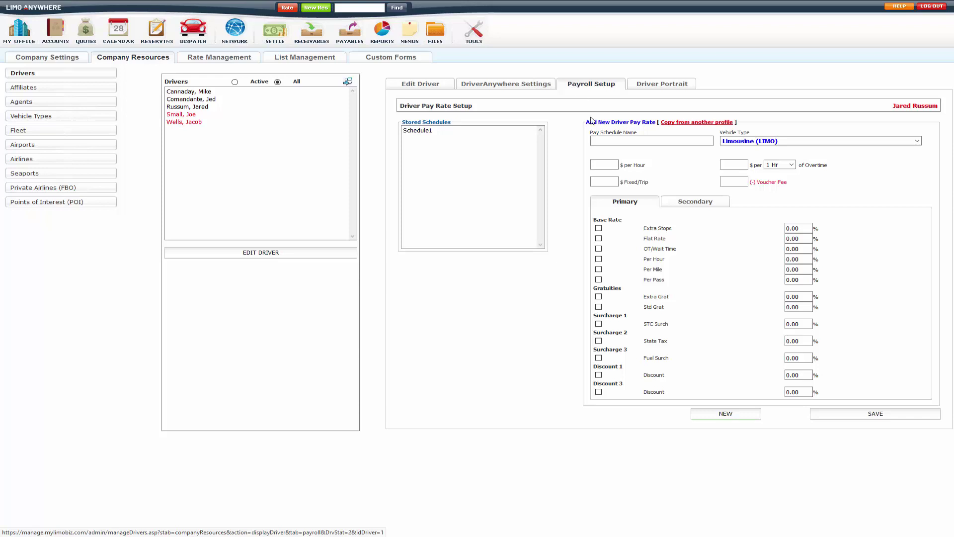
Start a Sedan schedule for Sedan Towncar (SED) paying 10.00 per hour.
left_click(749, 143)
left_click(749, 142)
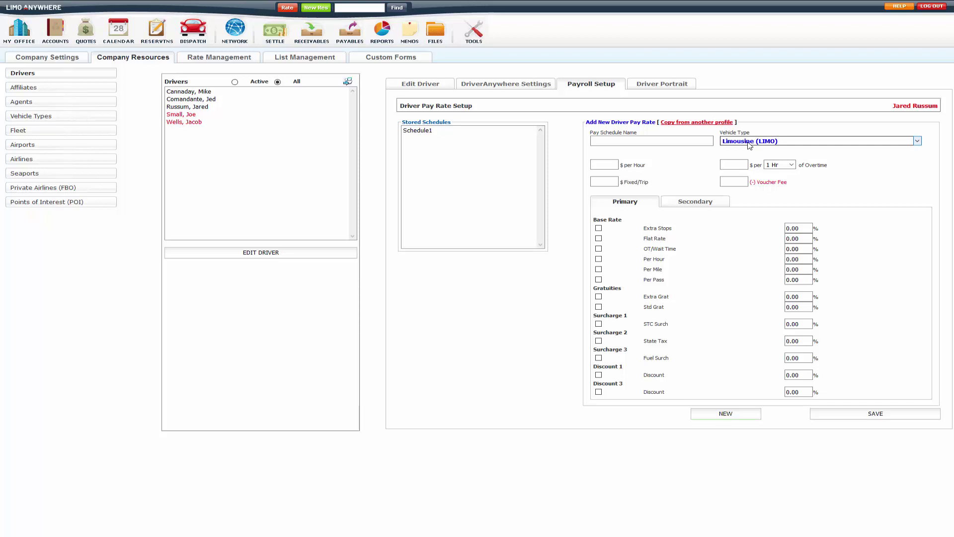
left_click(658, 141)
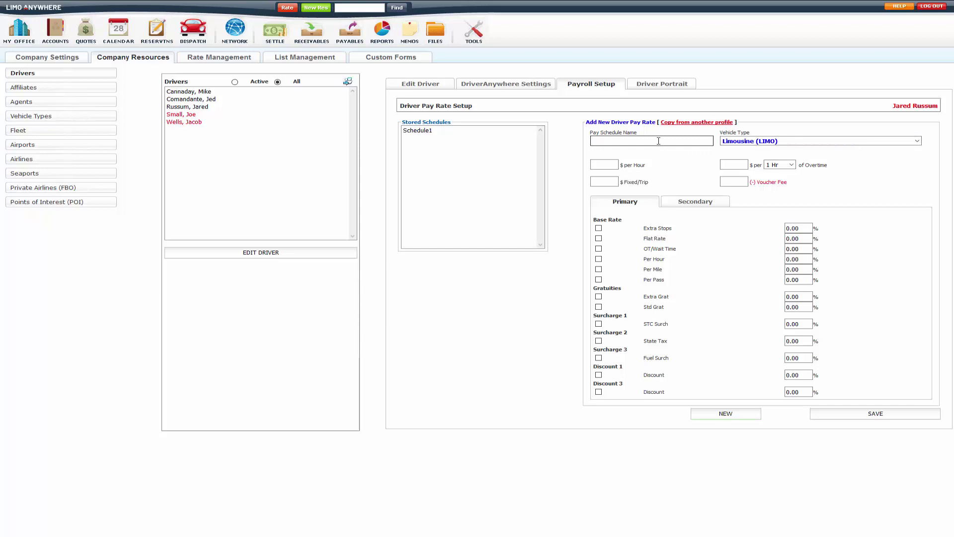
type("Sedan")
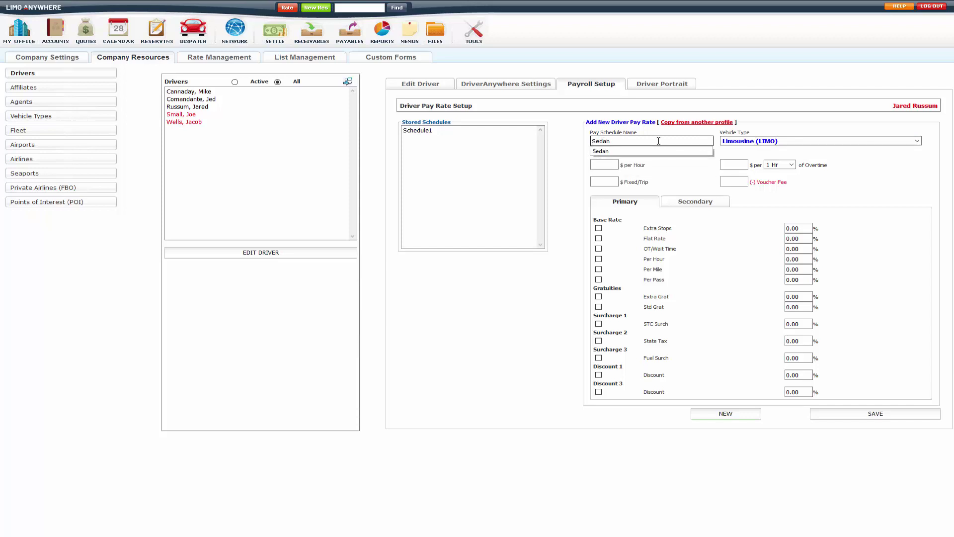
left_click(727, 141)
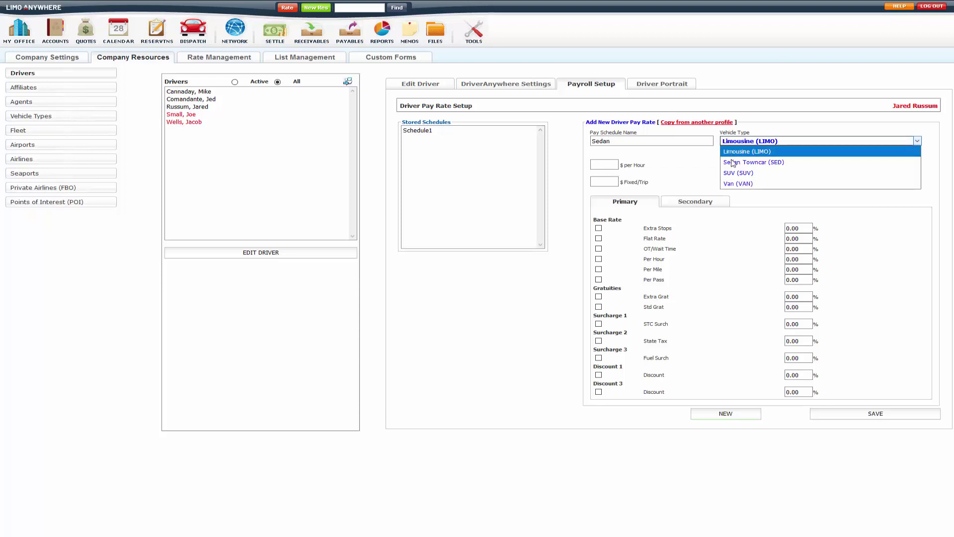
left_click(734, 162)
left_click(604, 164)
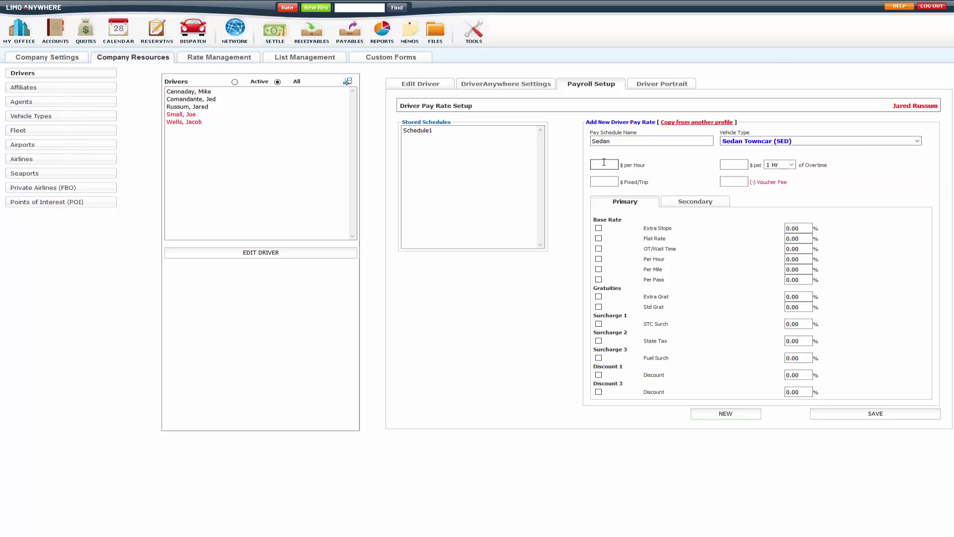
type("10.00")
Add 100% extra and standard gratuity, save the Sedan schedule, and open Schedule1.
left_click(599, 296)
left_click(598, 306)
left_click(790, 297)
key("ctrl+a")
type("100")
key("Tab")
type("100")
left_click(755, 313)
left_click(828, 413)
left_click(421, 131)
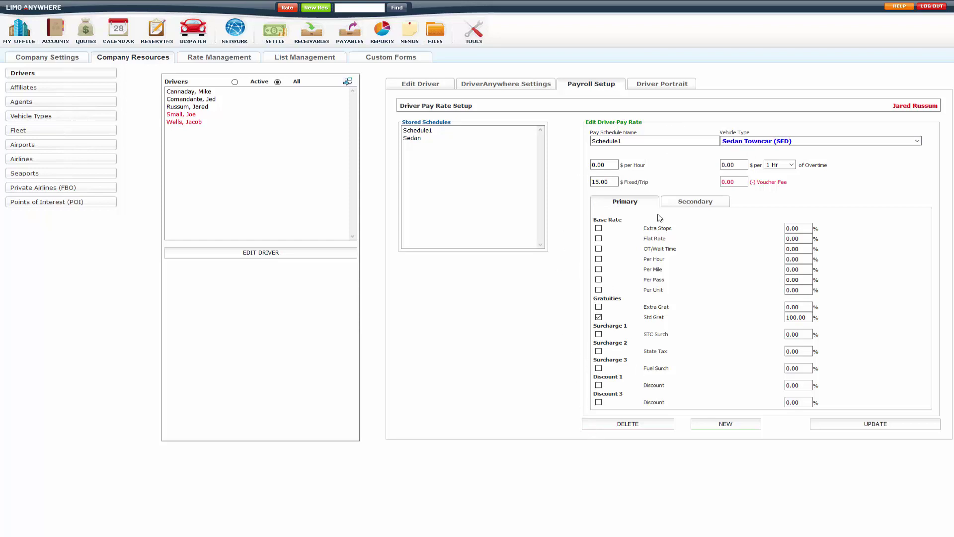
Delete Schedule1 and start an SUV schedule for SUV trips paying 12 per hour.
left_click(619, 425)
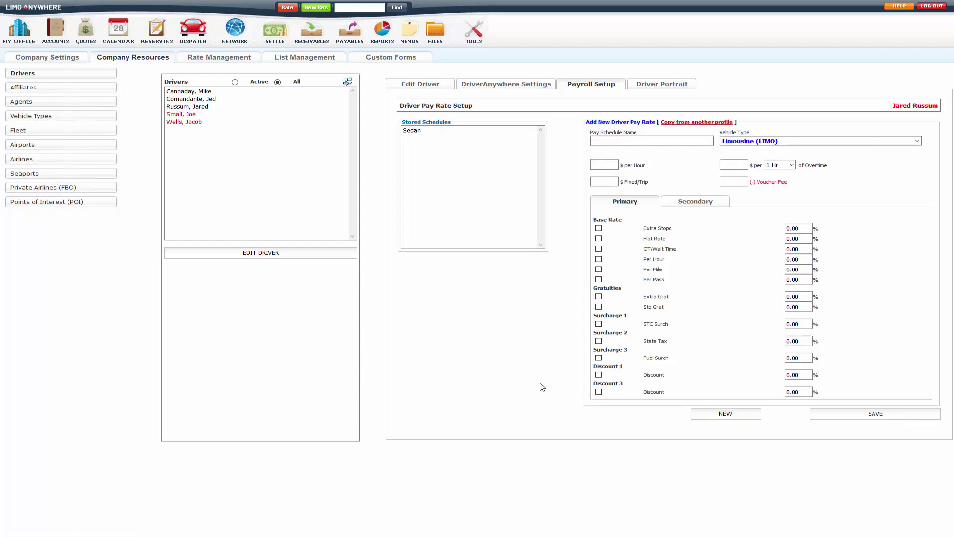
type("SUV")
left_click(736, 142)
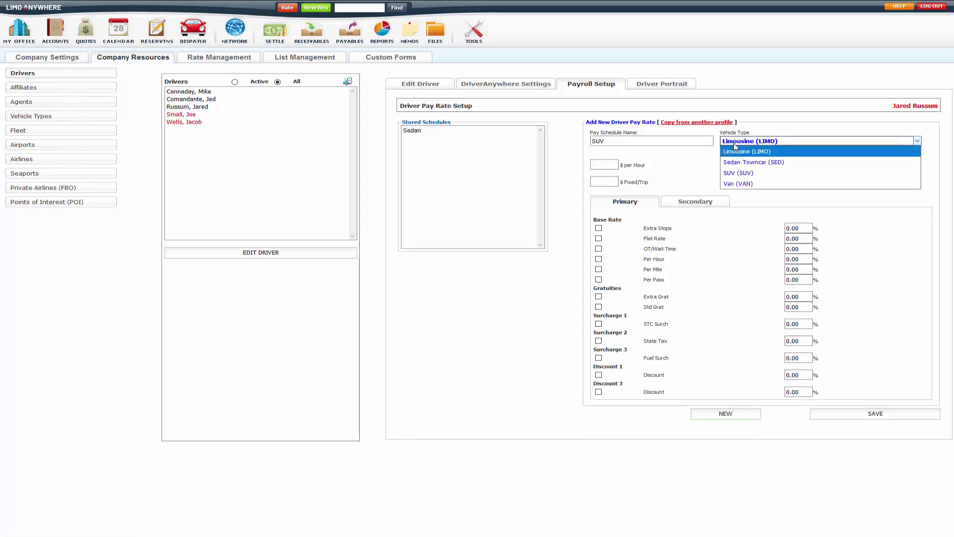
left_click(739, 173)
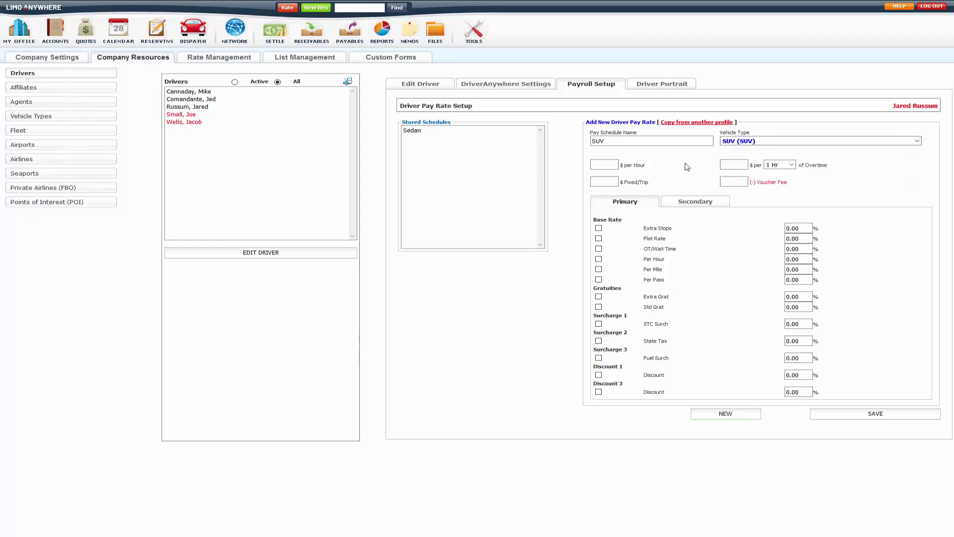
left_click(614, 165)
type("12")
Include 100% extra and standard gratuity and save the SUV schedule.
left_click(611, 165)
left_click(599, 296)
left_click(599, 307)
type("100")
key("Tab")
type("100")
left_click(822, 414)
Open another driver's profile at its Payroll Setup.
left_click(224, 100)
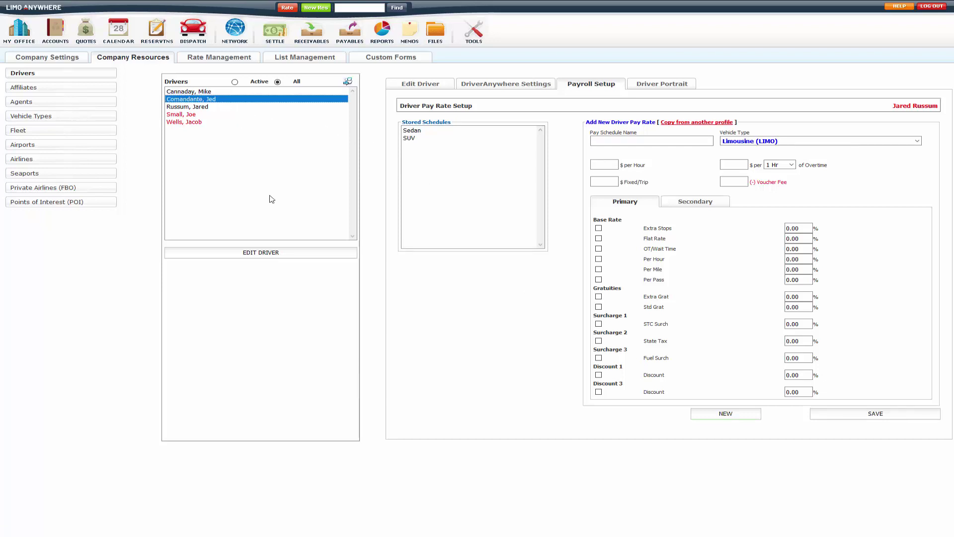
left_click(279, 252)
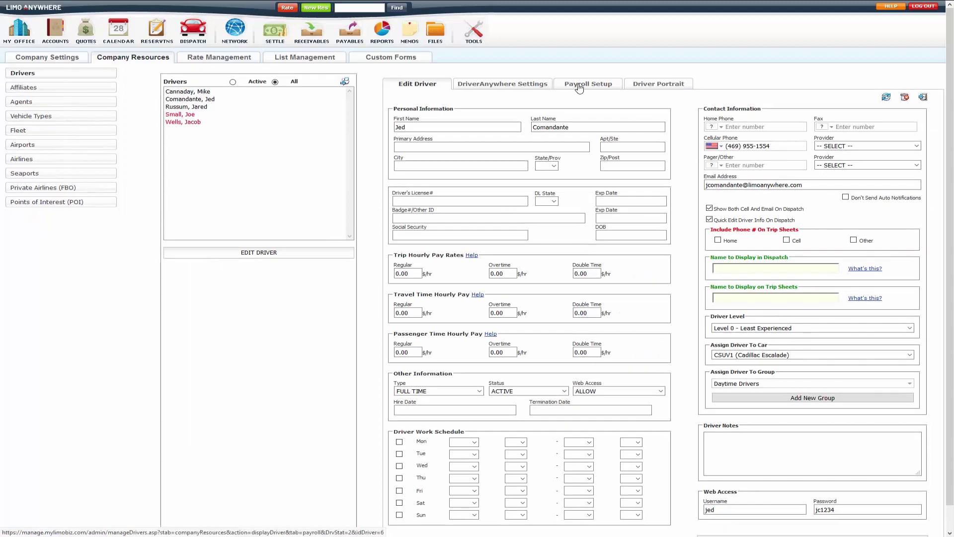
left_click(577, 87)
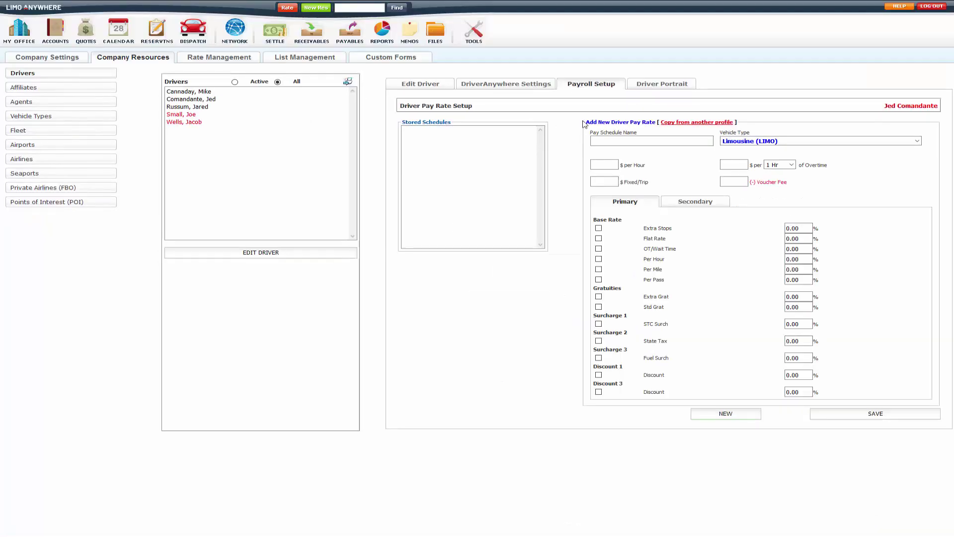
Copy all of the first driver's stored pay rates (Sedan, SUV) into this driver.
left_click(669, 123)
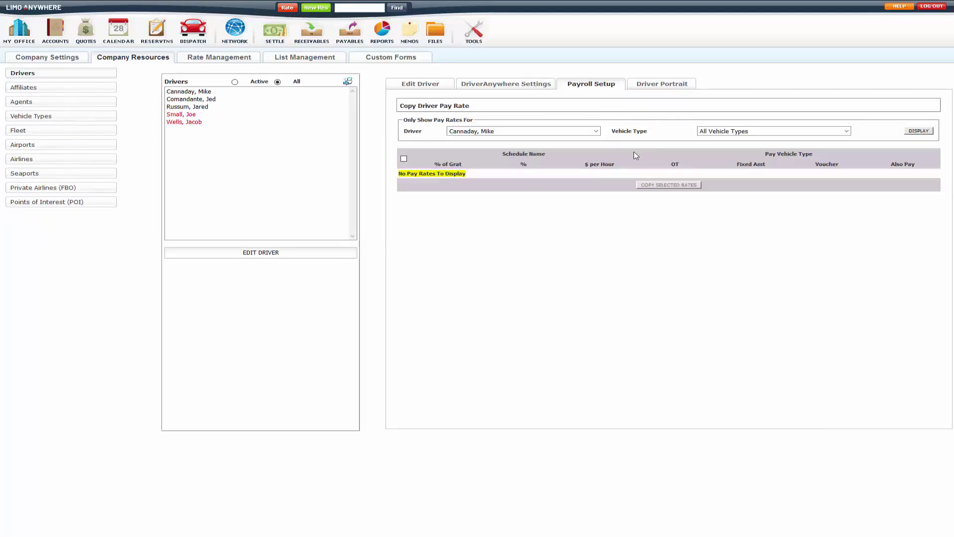
left_click(543, 132)
left_click(522, 151)
left_click(918, 131)
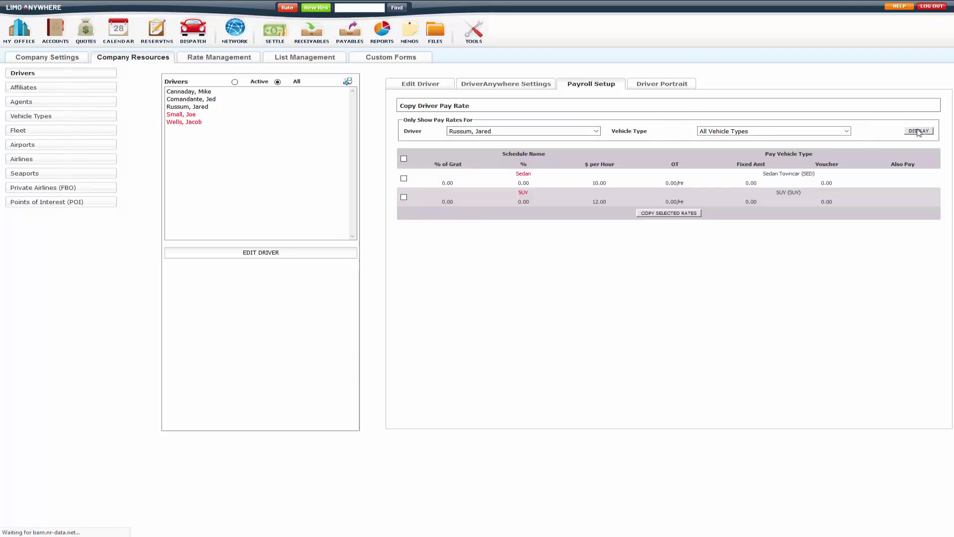
left_click(404, 159)
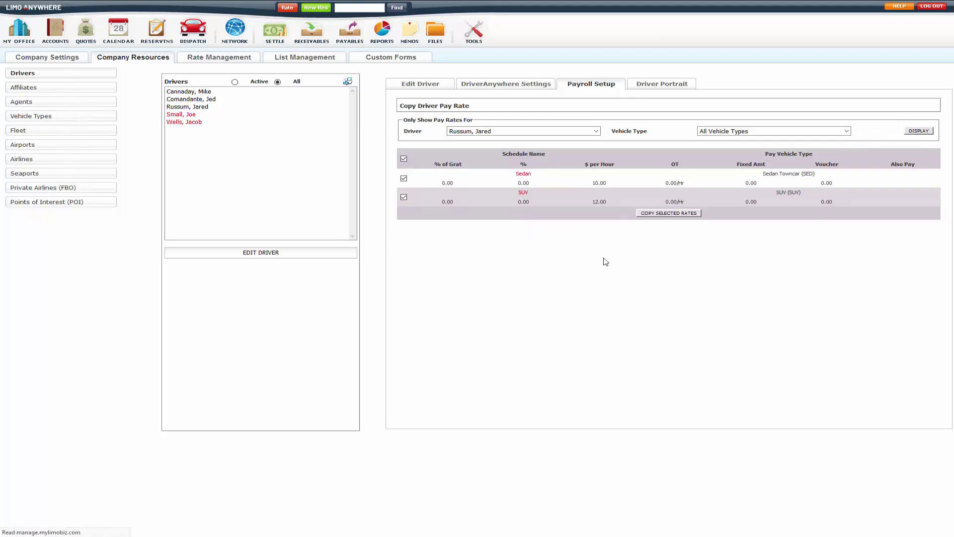
left_click(652, 215)
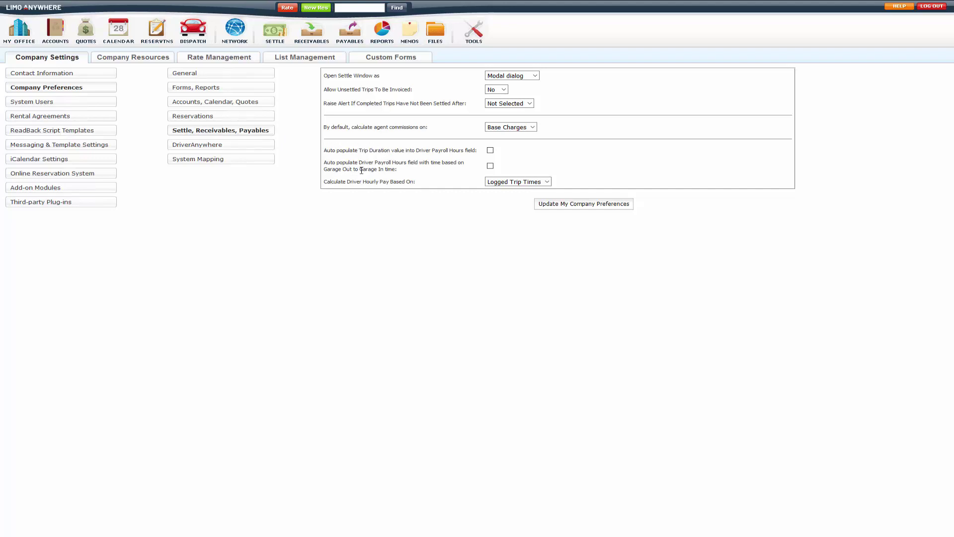
Enable Auto populate Trip Duration, base hourly pay on Trip Payroll Data, and save preferences.
left_click(490, 150)
left_click(490, 150)
left_click(502, 182)
left_click(497, 192)
left_click(557, 204)
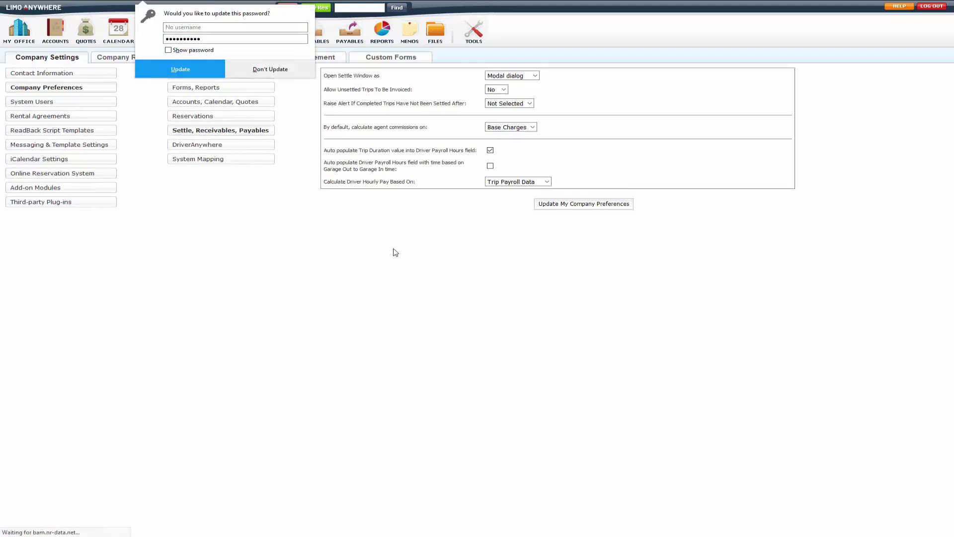
left_click(309, 266)
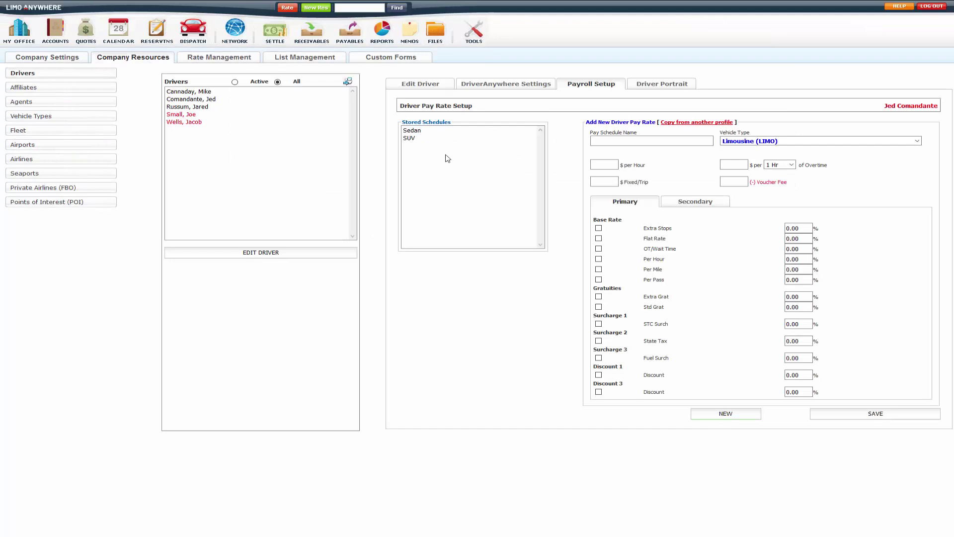
Open the done trip's settlement from the Settle list and review its 1st Driver Payroll breakdown.
left_click(268, 34)
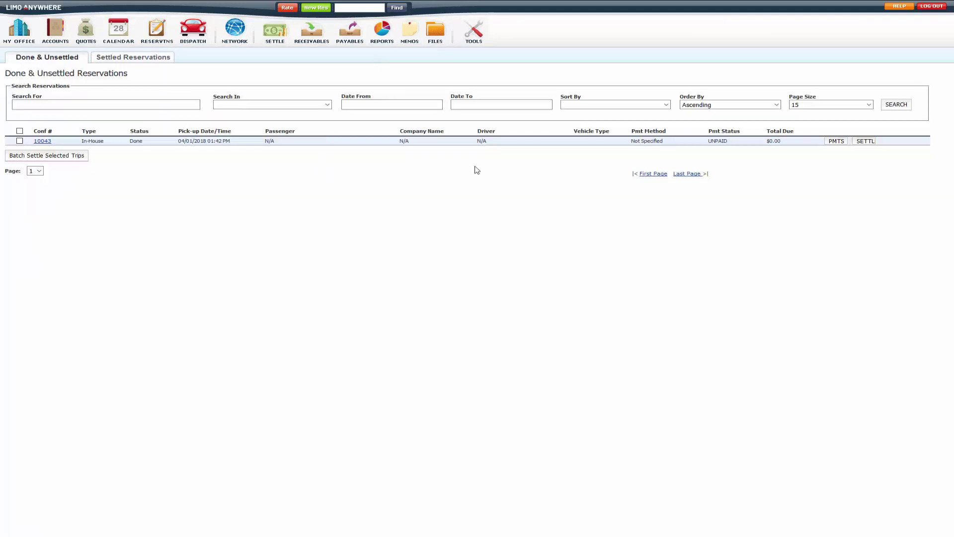
left_click(866, 142)
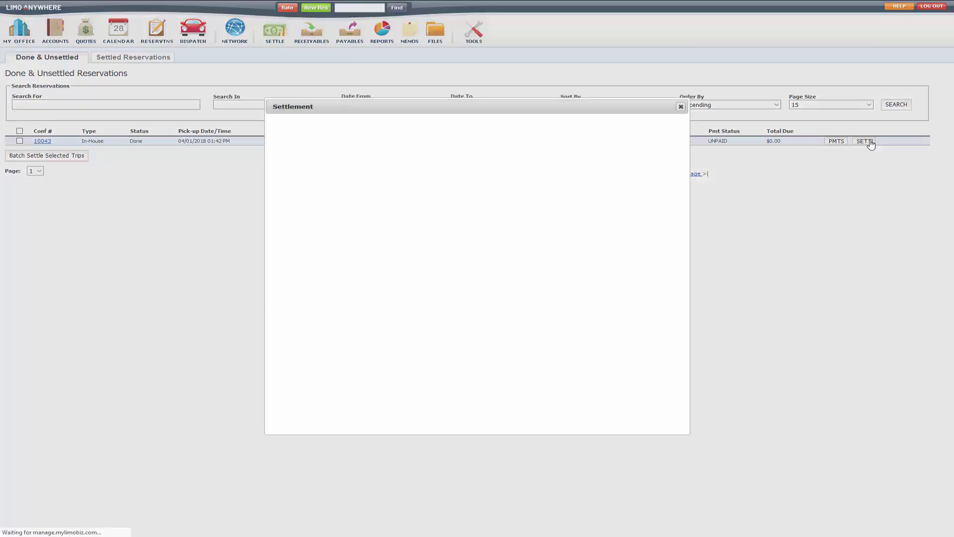
left_click(307, 331)
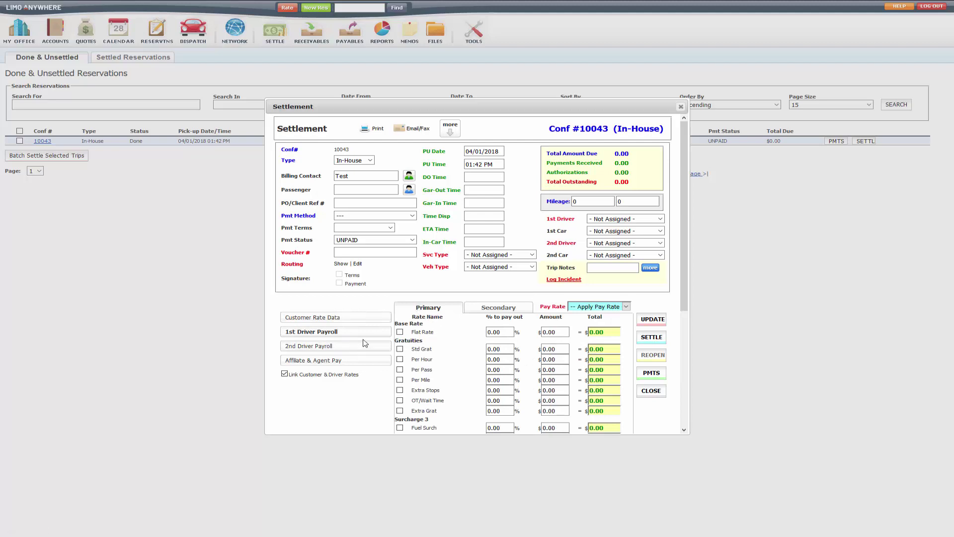
scroll(440, 343, "down", 3)
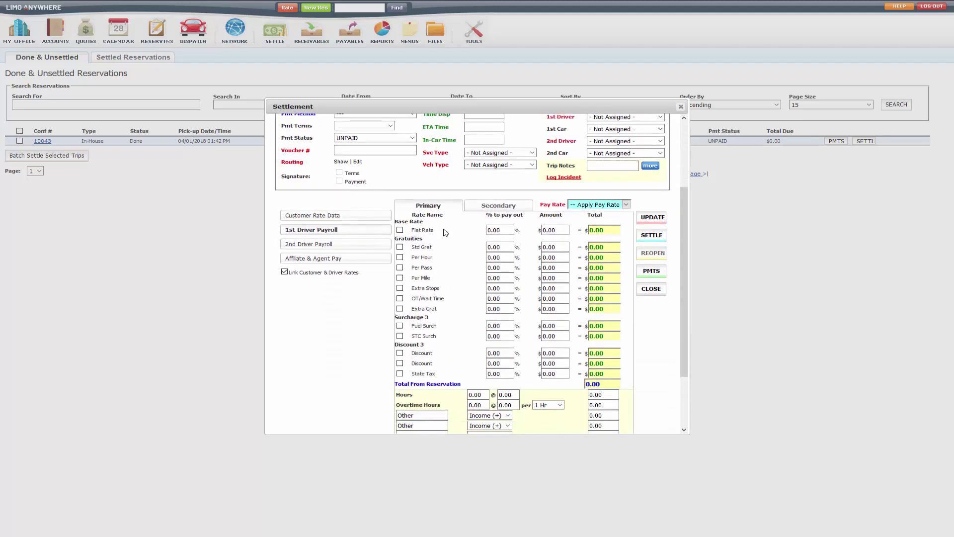
scroll(445, 233, "down", 3)
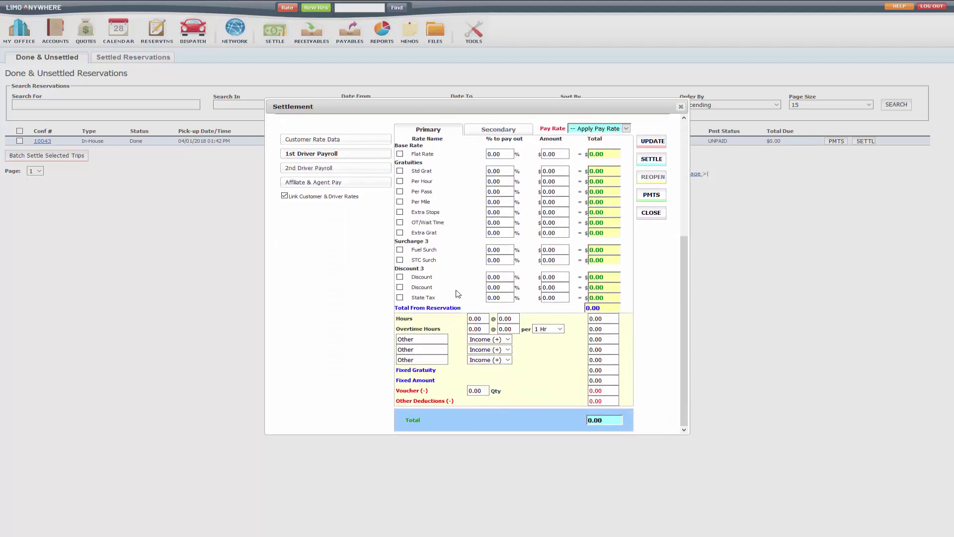
scroll(458, 293, "up", 5)
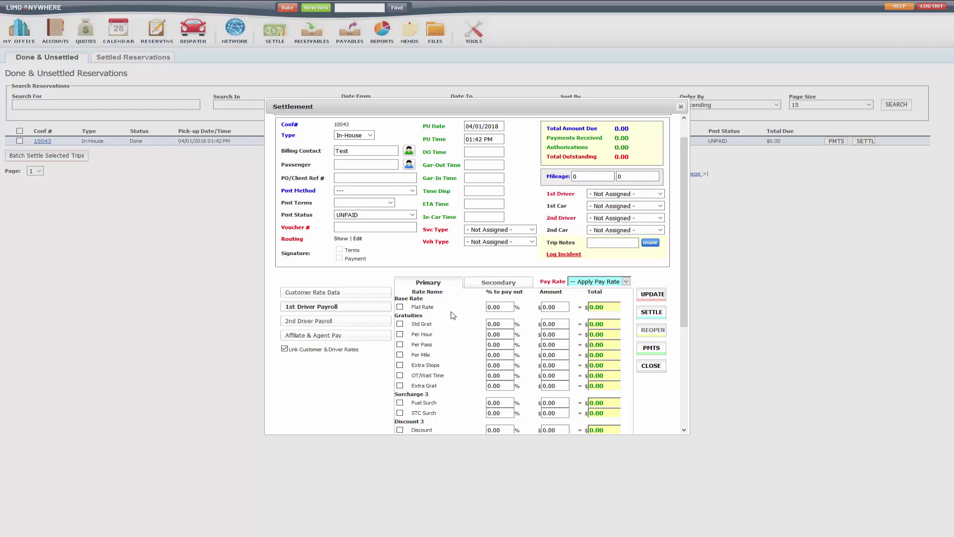
Assign the first driver to the trip in the 1st Driver dropdown.
left_click(585, 283)
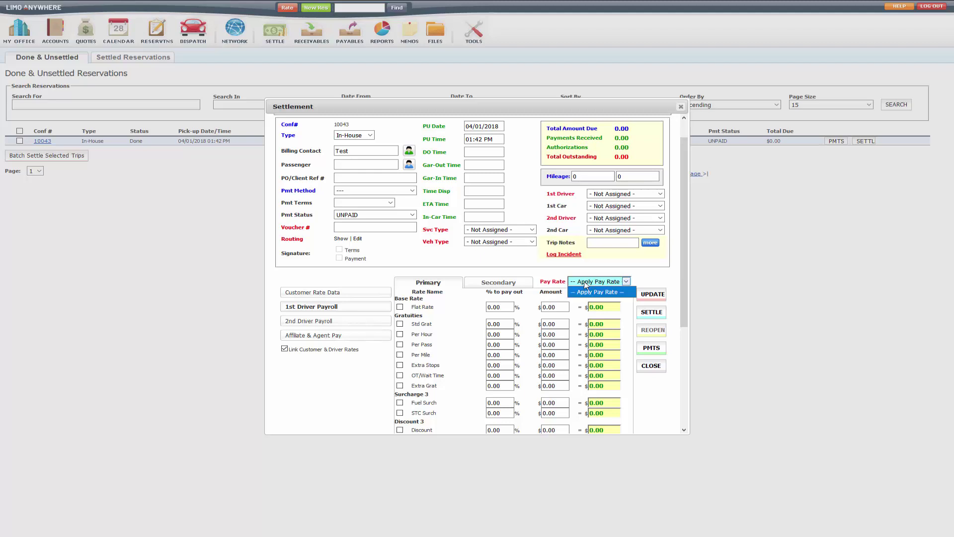
left_click(587, 284)
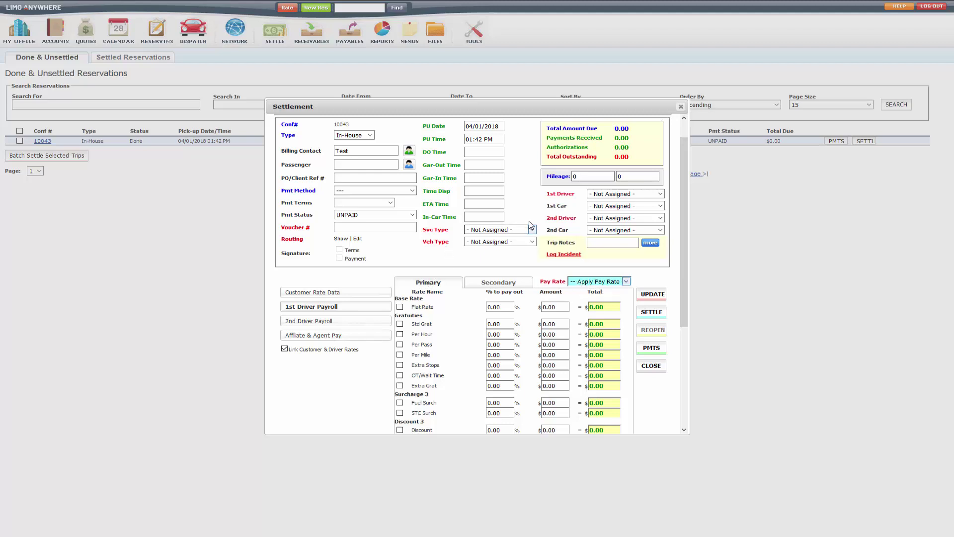
left_click(600, 193)
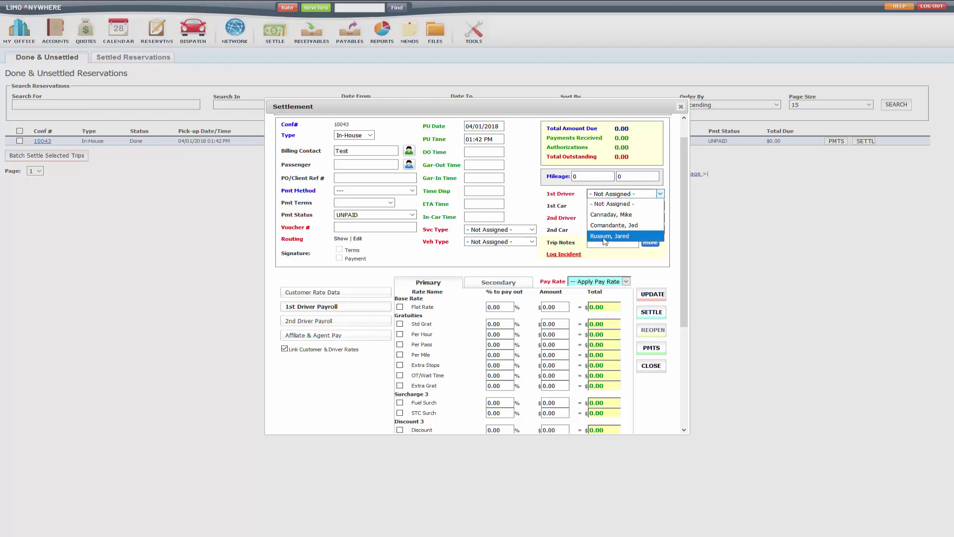
left_click(605, 237)
Apply the driver's pay rate, filling the payroll with 100% gratuities and 10.00 hourly.
left_click(584, 281)
left_click(565, 277)
left_click(572, 281)
left_click(575, 334)
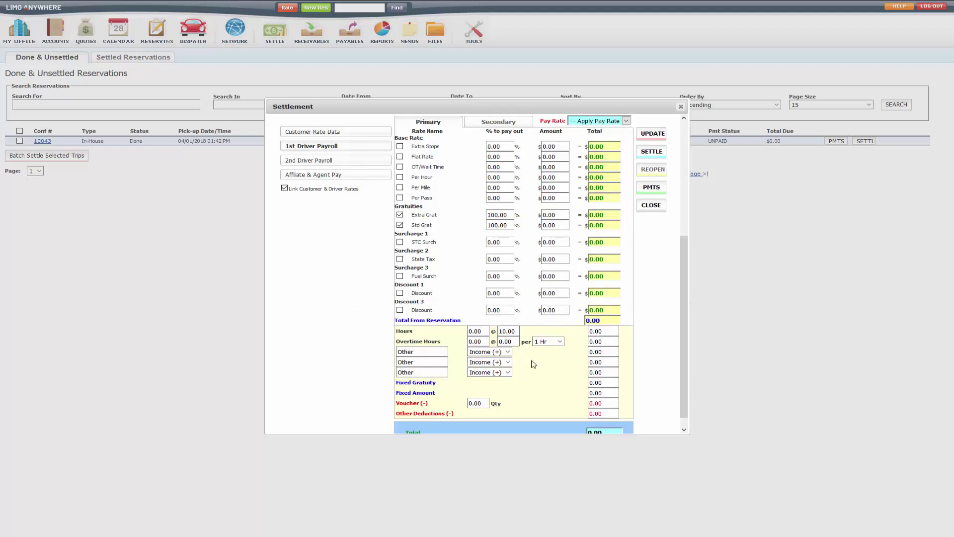
scroll(532, 366, "up", 2)
left_click_drag(518, 382, 492, 381)
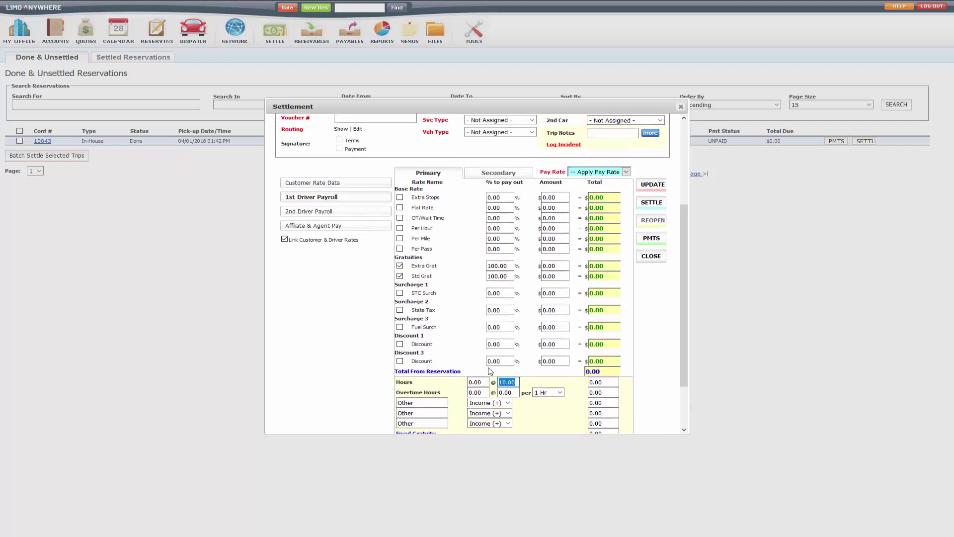
scroll(528, 328, "down", 1)
scroll(527, 329, "down", 2)
scroll(526, 323, "up", 5)
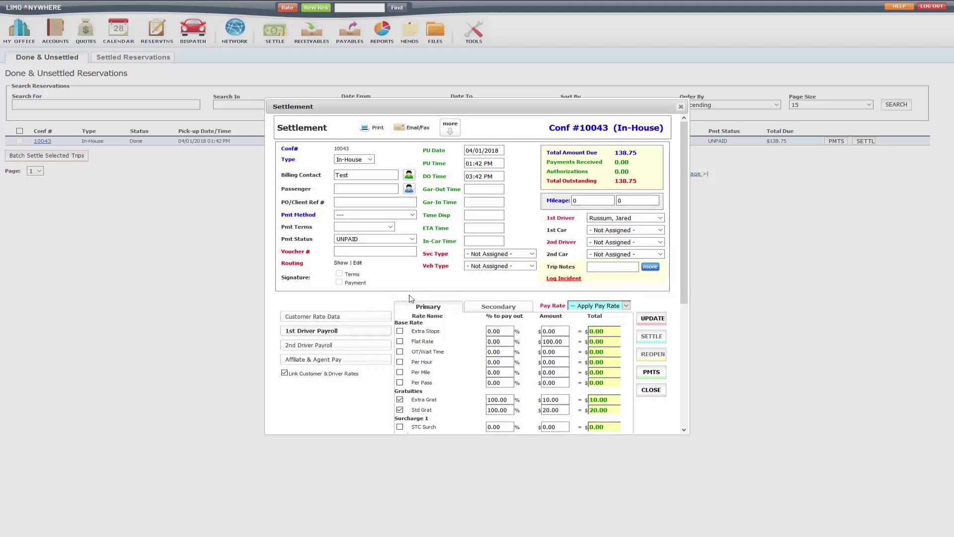
Record a 138.75 Cash payment for the trip on the Cash/Check tab.
scroll(410, 299, "down", 4)
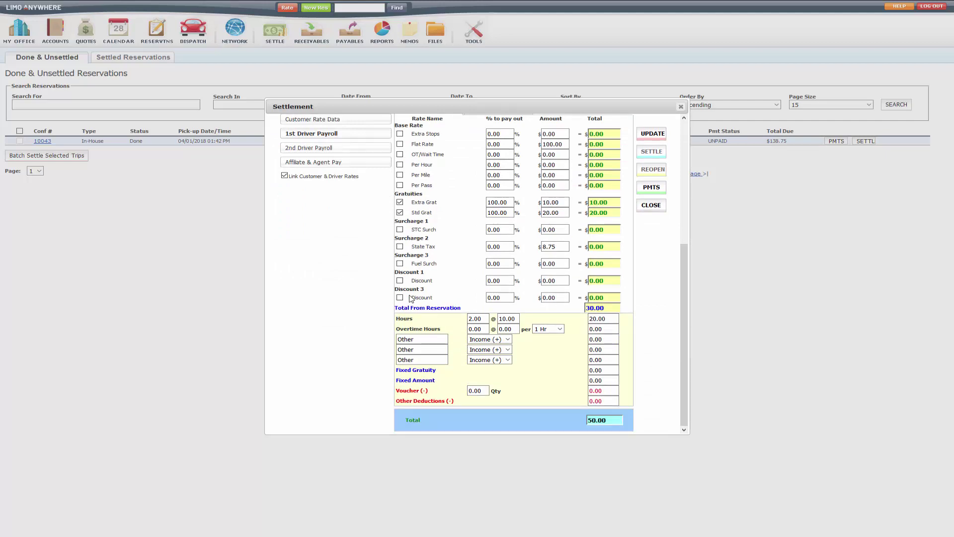
scroll(411, 298, "up", 4)
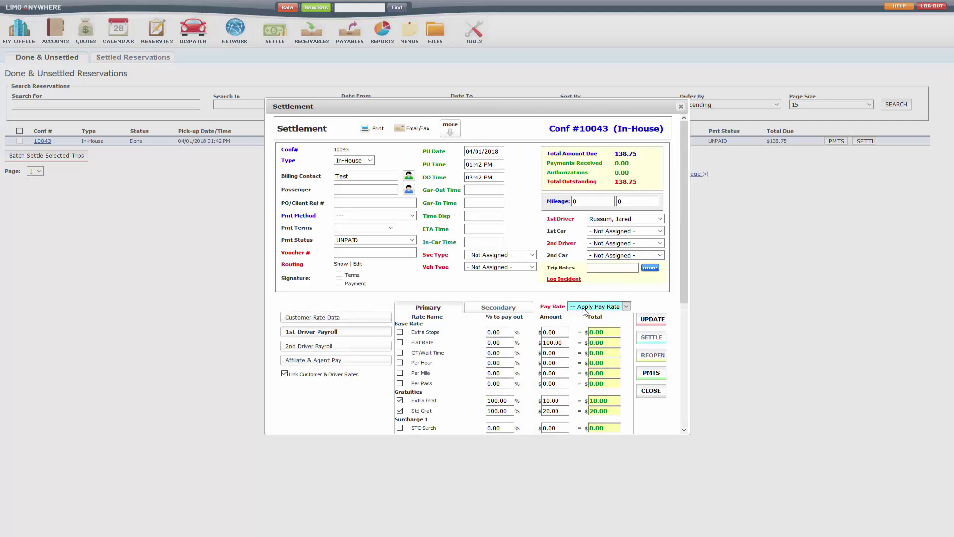
left_click(651, 376)
left_click(348, 199)
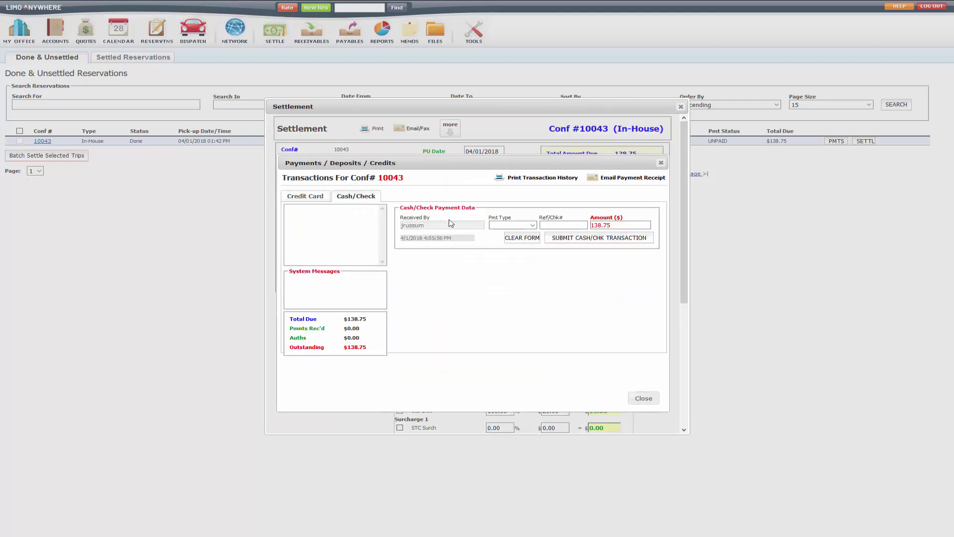
left_click(512, 226)
left_click(512, 263)
left_click(576, 238)
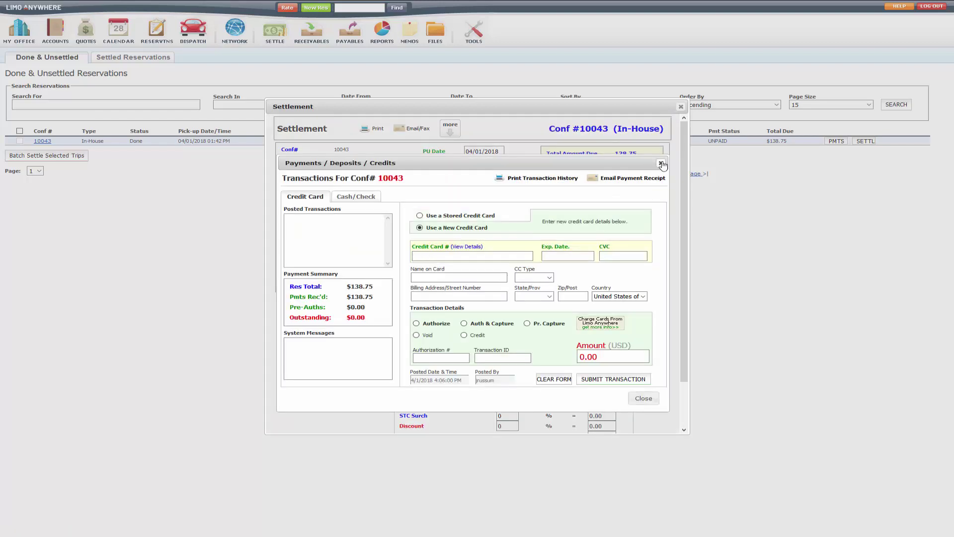
left_click(643, 397)
Settle trip 10043 and bring up the Payables driver listing.
left_click(651, 339)
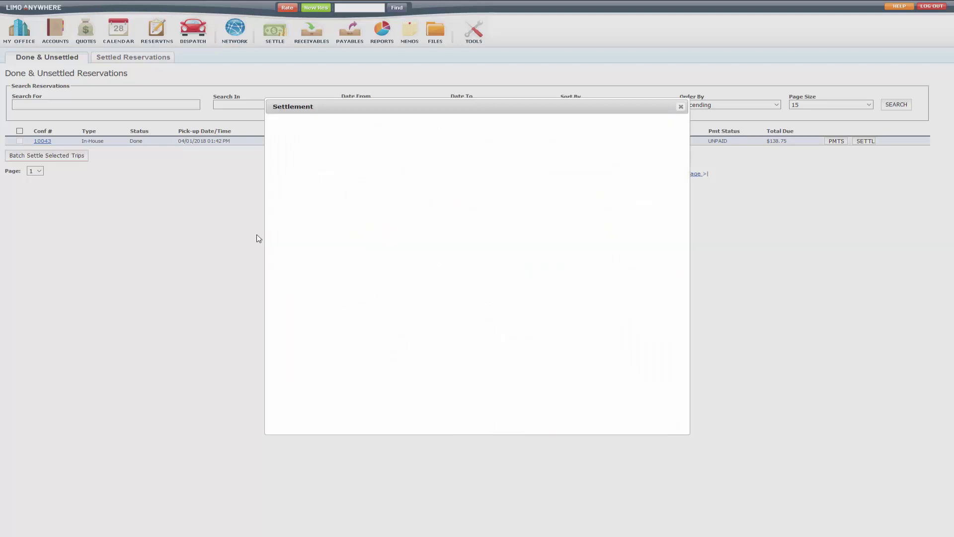
left_click(681, 106)
left_click(351, 37)
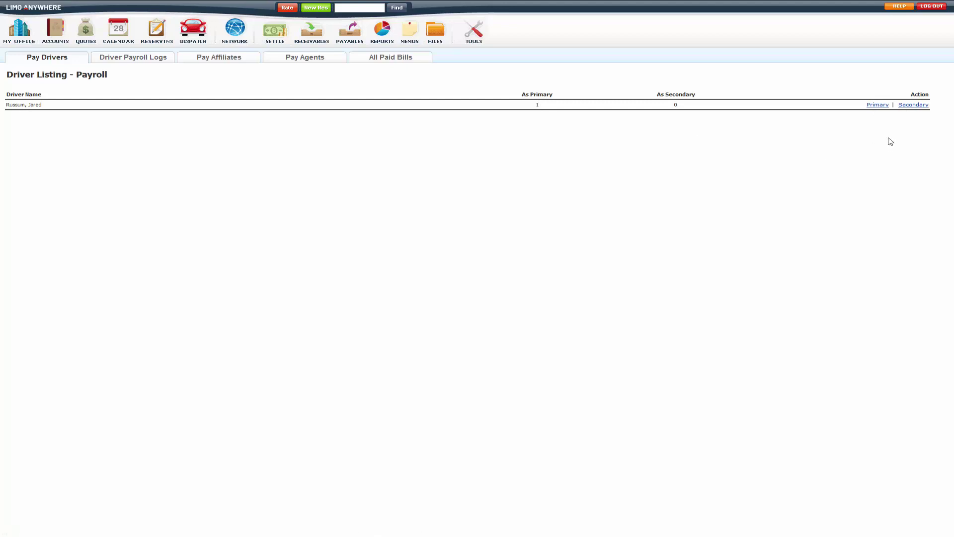
Add trip 10043 from the driver's primary trips to a new payroll.
left_click(877, 105)
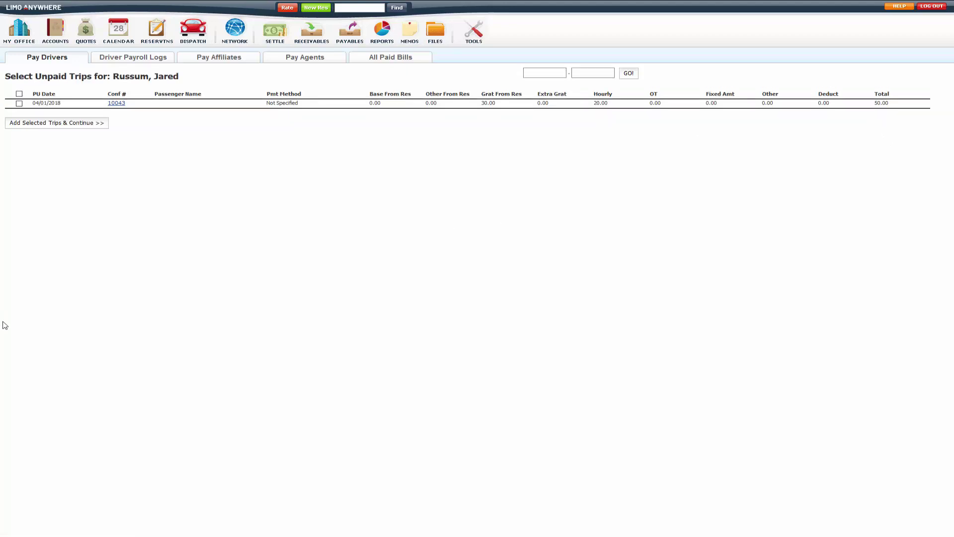
left_click(19, 104)
left_click(41, 124)
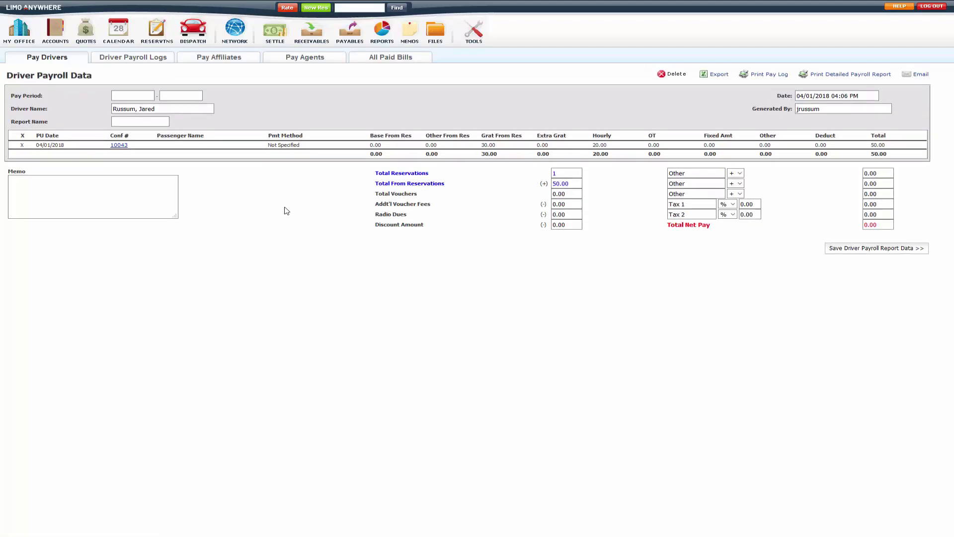
Set the pay period to 03/25/2018–04/01/2018 and save the driver payroll data.
left_click(137, 98)
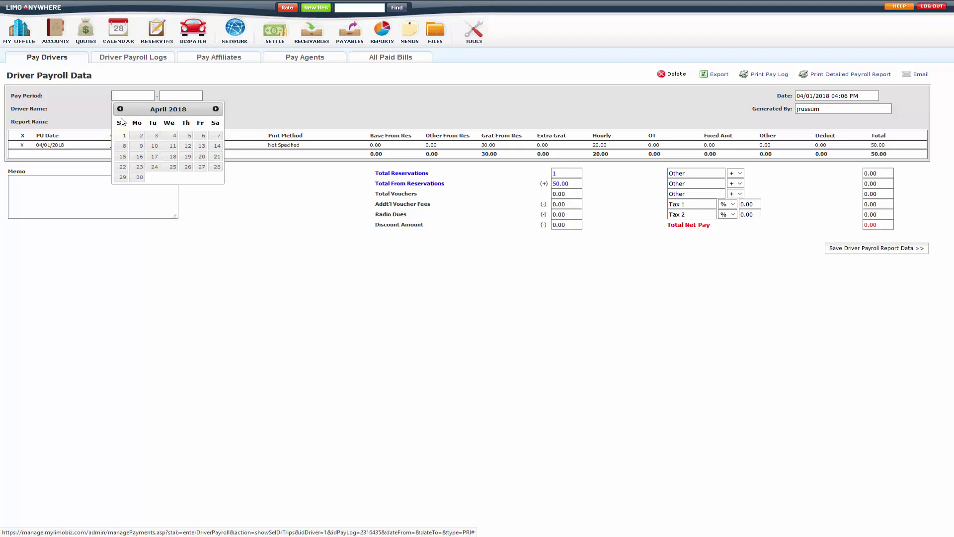
left_click(119, 108)
left_click(122, 177)
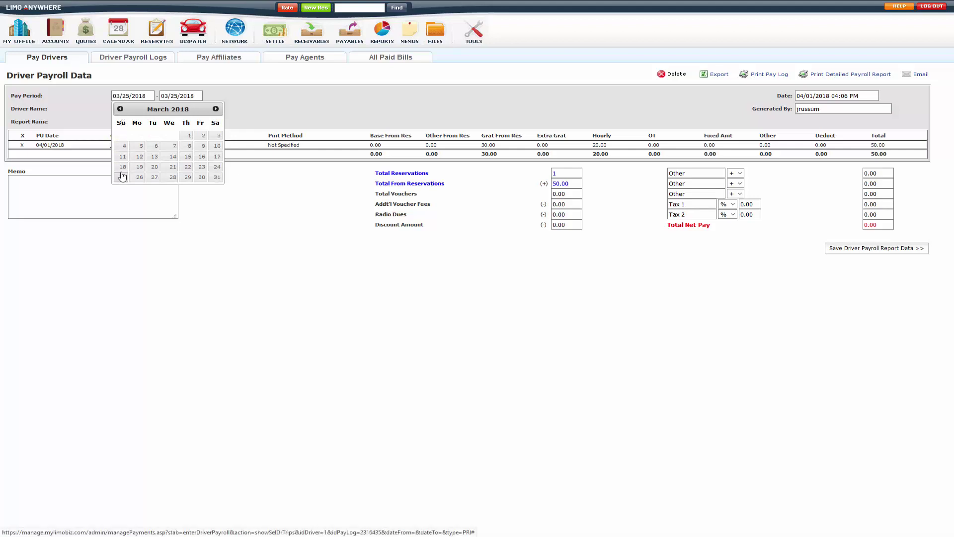
left_click(176, 95)
left_click(263, 109)
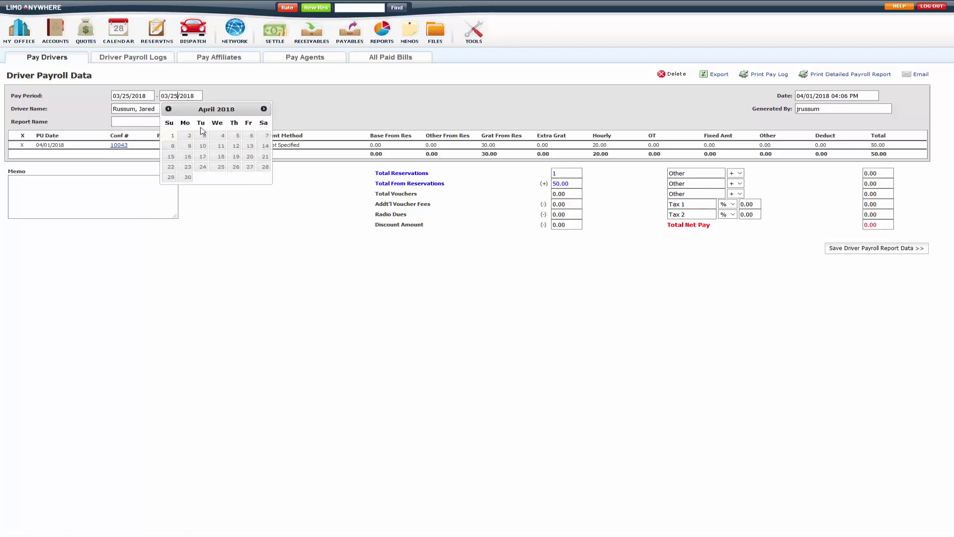
left_click(169, 135)
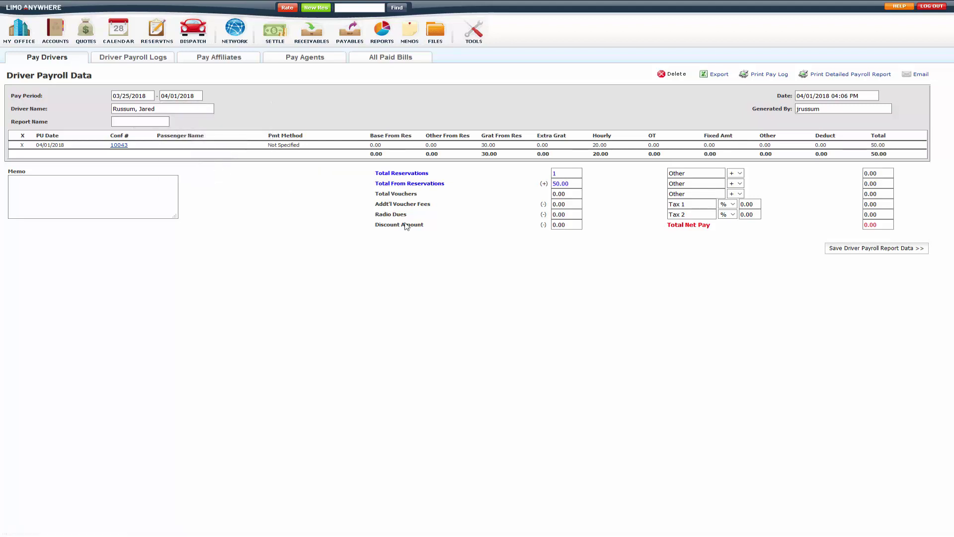
left_click(842, 251)
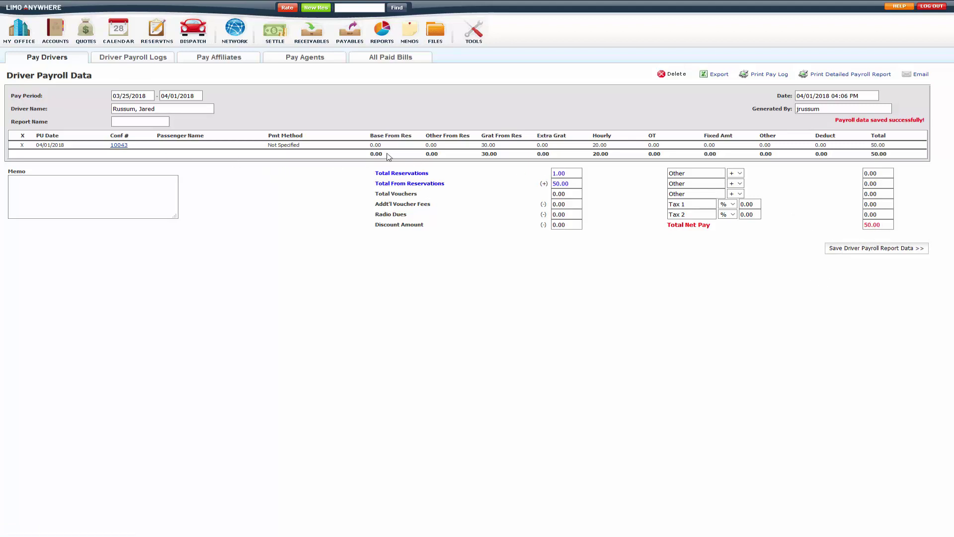
left_click_drag(498, 154, 474, 158)
left_click_drag(611, 159, 573, 158)
left_click_drag(884, 154, 861, 158)
left_click_drag(889, 225, 832, 223)
left_click(778, 276)
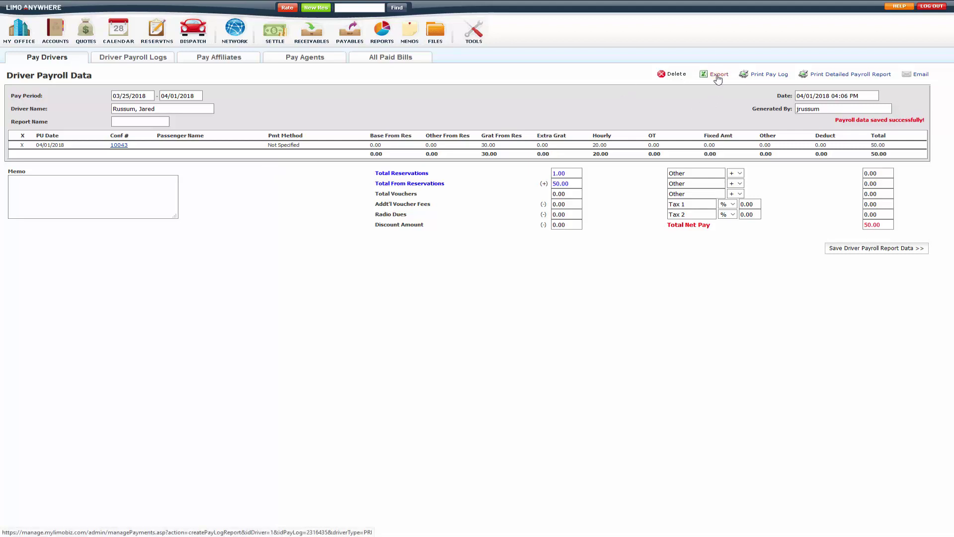
View the printable pay log report, then close its tab.
left_click(757, 76)
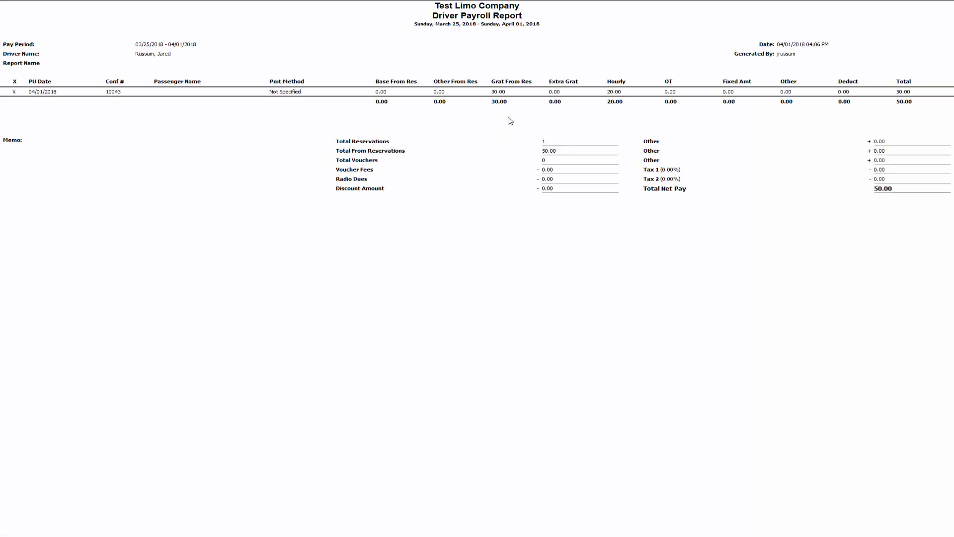
mouse_move(155, 2)
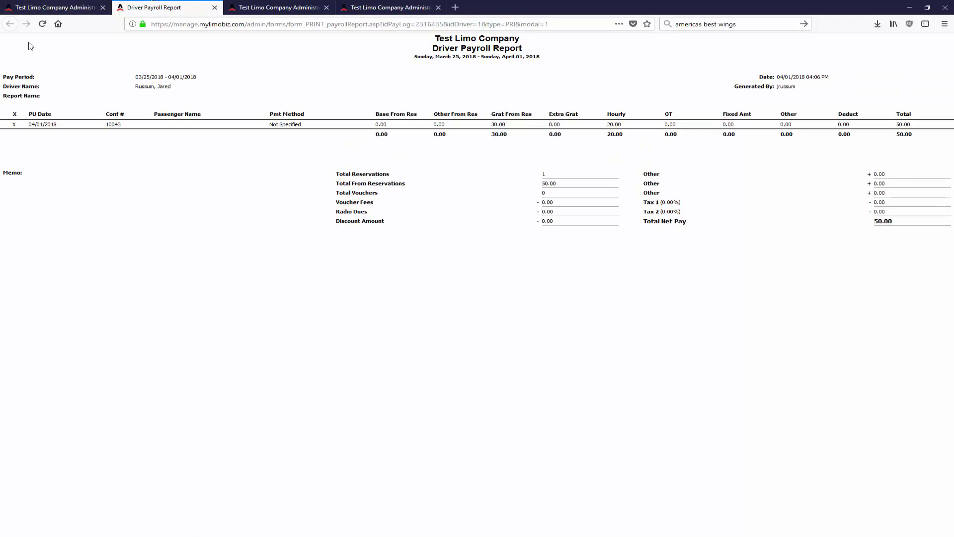
key("ctrl+w")
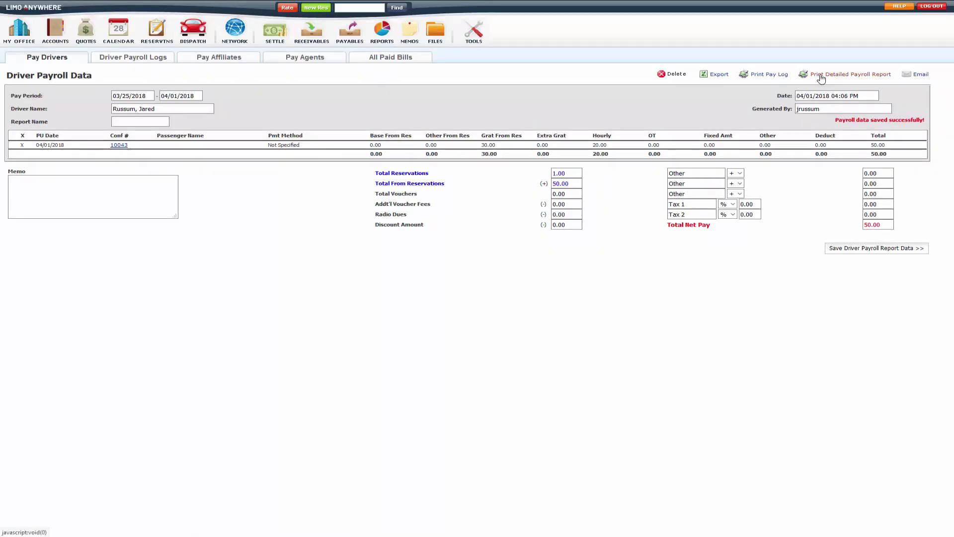
Open and dismiss the payroll Email form, then show the Driver Payroll Logs list.
left_click(917, 75)
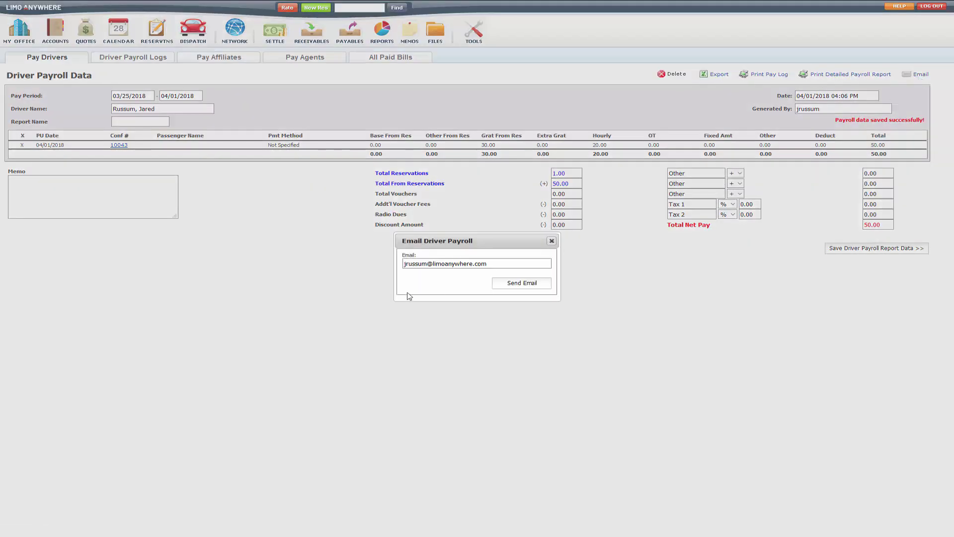
left_click(552, 241)
left_click(116, 60)
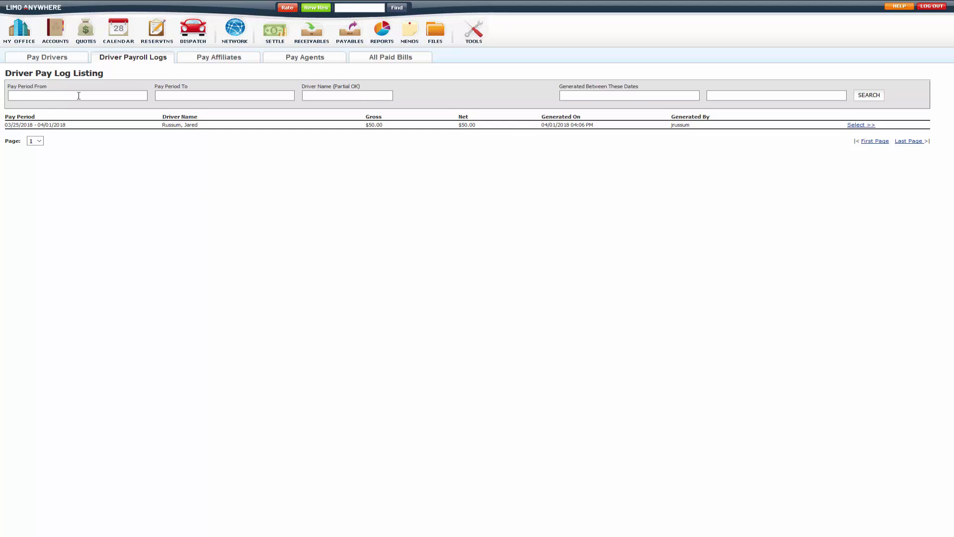
Select the 03/25/2018–04/01/2018 log row to reopen its Driver Payroll Data.
left_click(358, 100)
left_click(862, 125)
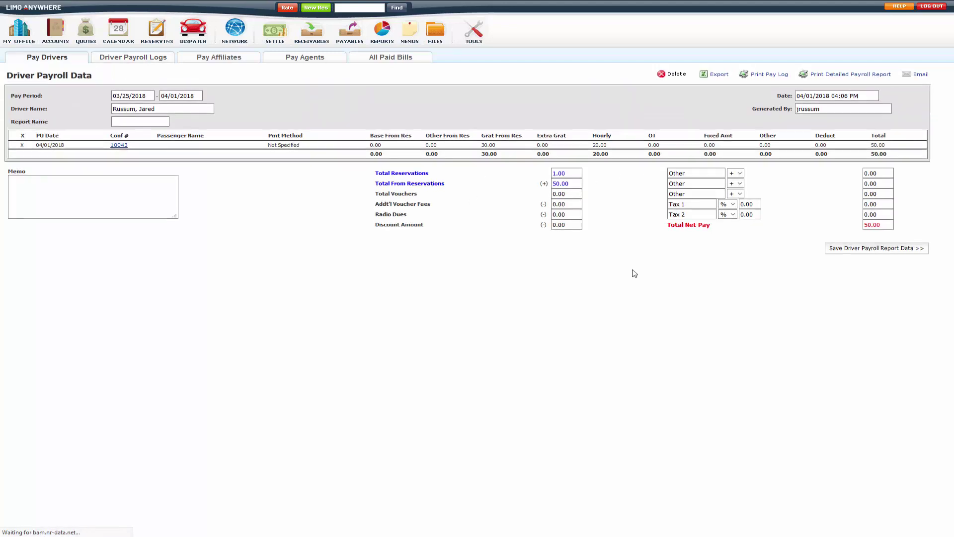